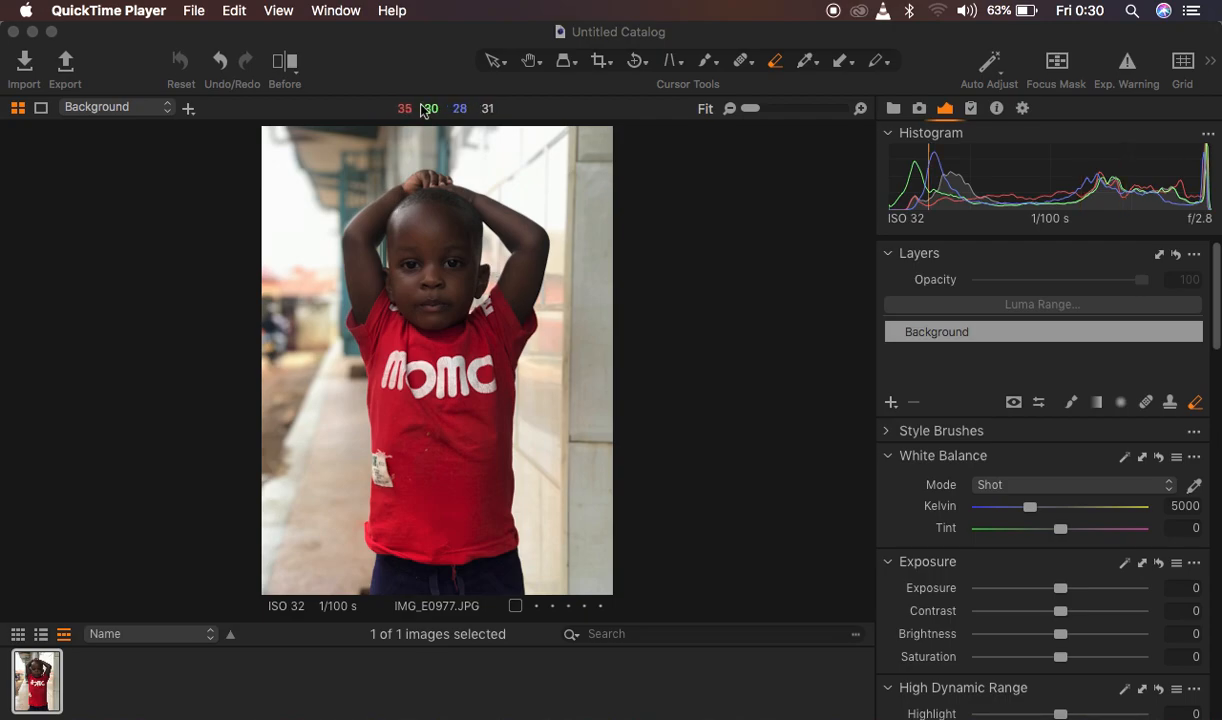
# Examine the original portrait up close, particularly the face and the lettering on the red shirt.
pyautogui.click(413, 45)
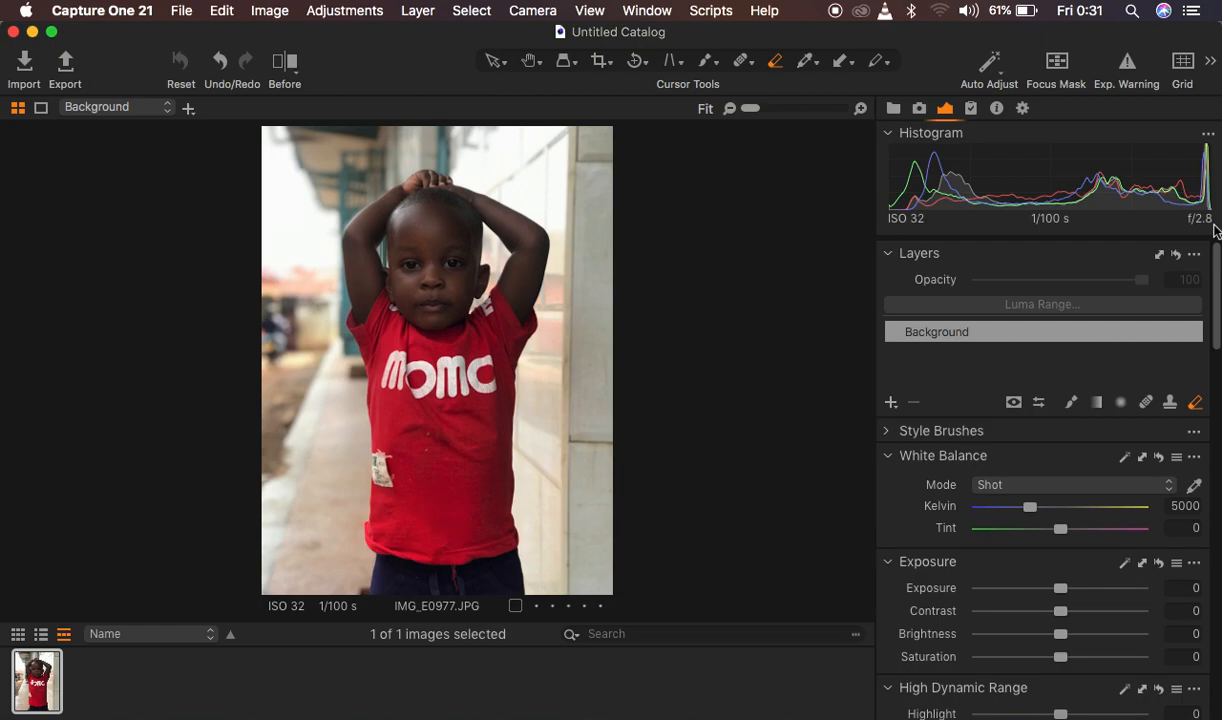
pyautogui.press('super+plus')
pyautogui.press('super+plus')
pyautogui.press('super+plus')
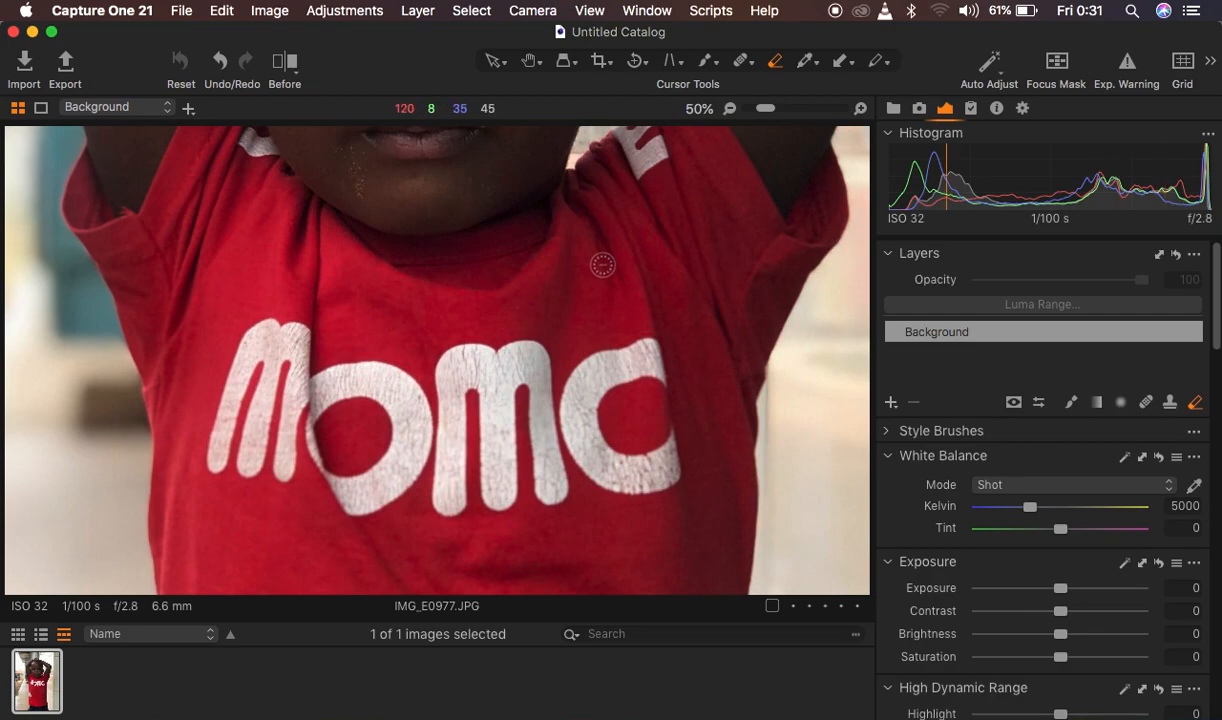
pyautogui.moveTo(585, 215); pyautogui.dragTo(641, 527)
pyautogui.press('super+minus')
pyautogui.press('super+minus')
pyautogui.press('super+minus')
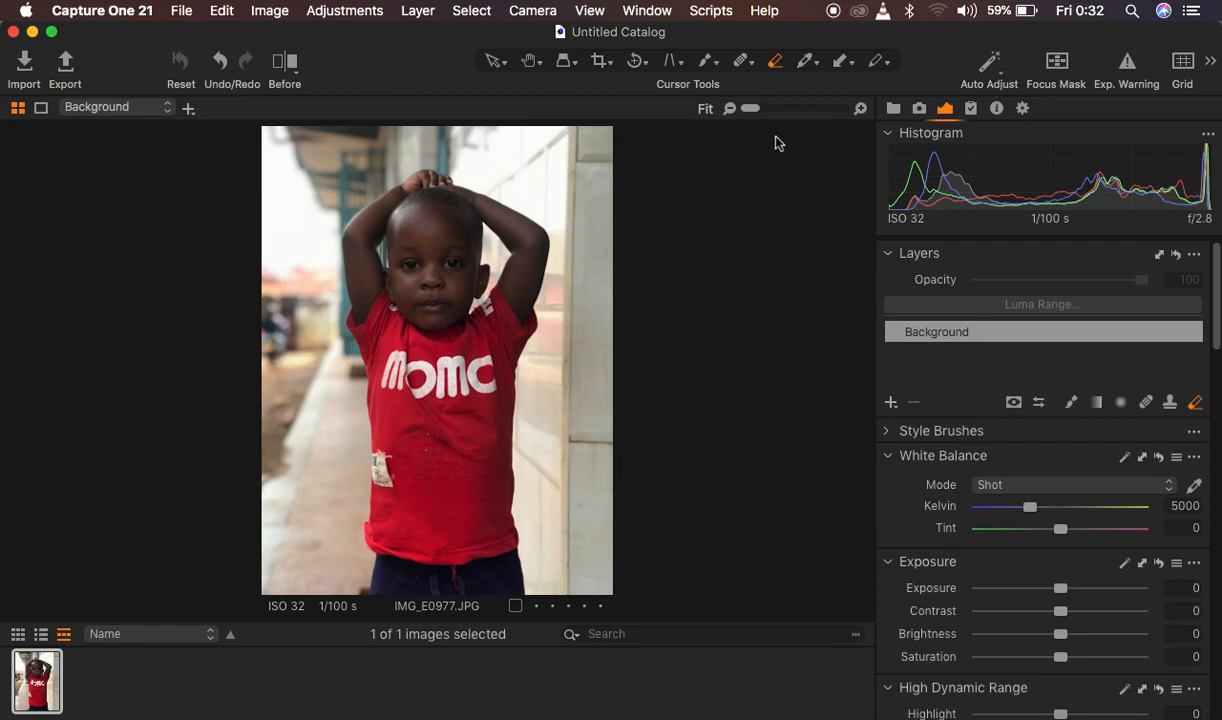
pyautogui.click(655, 12)
pyautogui.moveTo(655, 34)
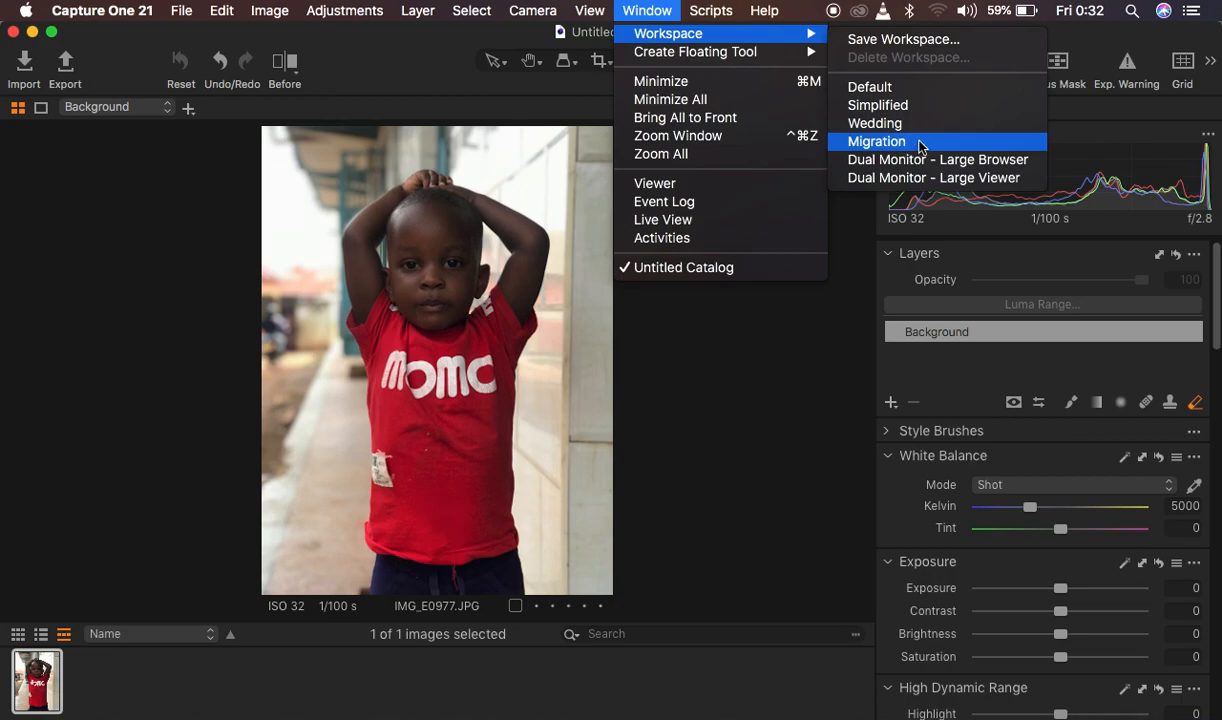
pyautogui.click(1122, 112)
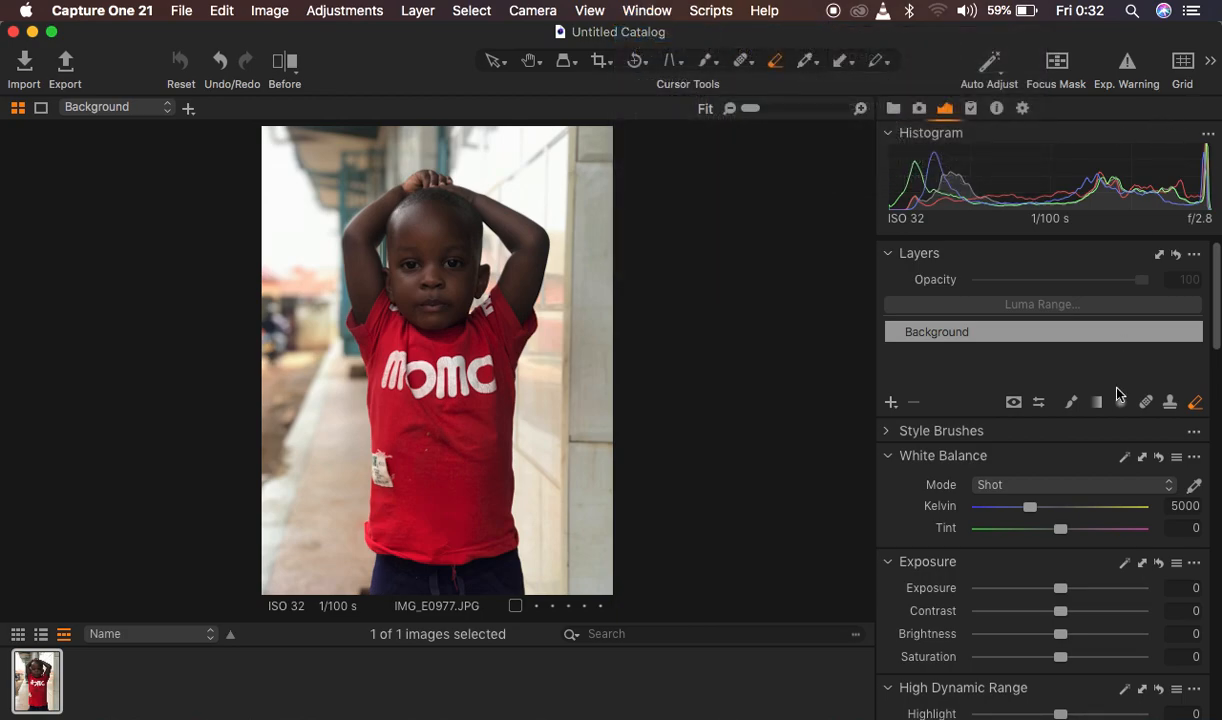
pyautogui.scroll(-5, 1120, 453)
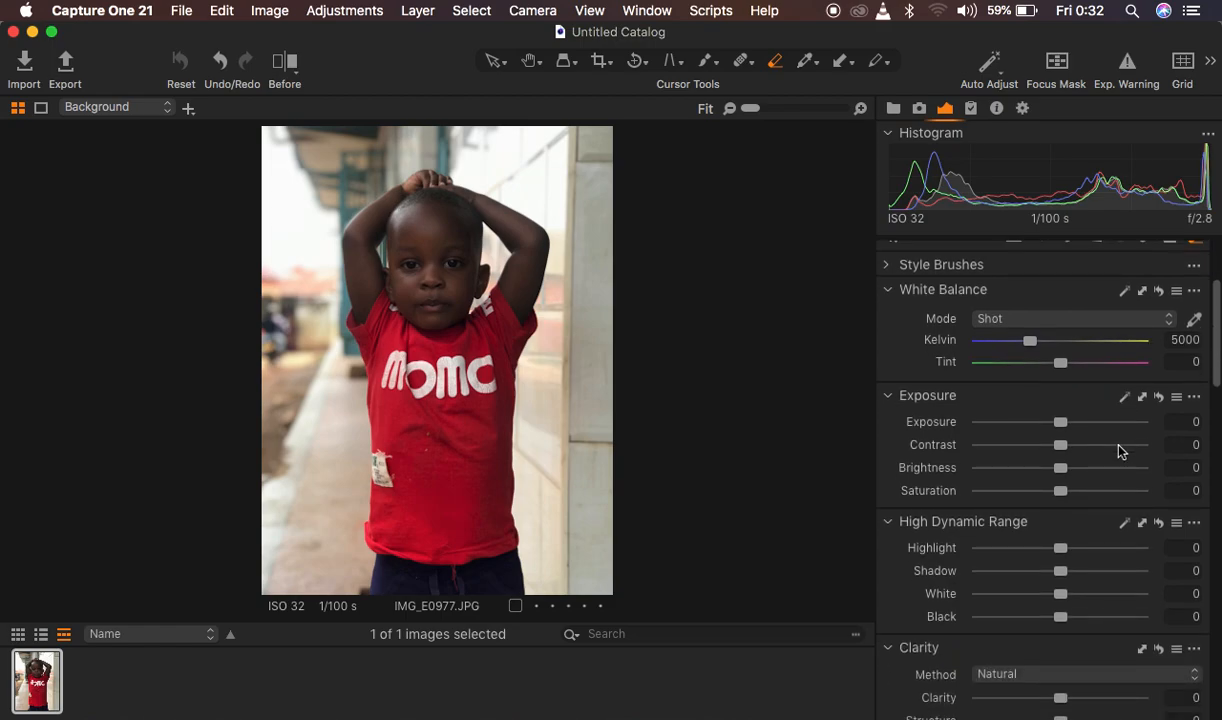
pyautogui.scroll(5, 1017, 404)
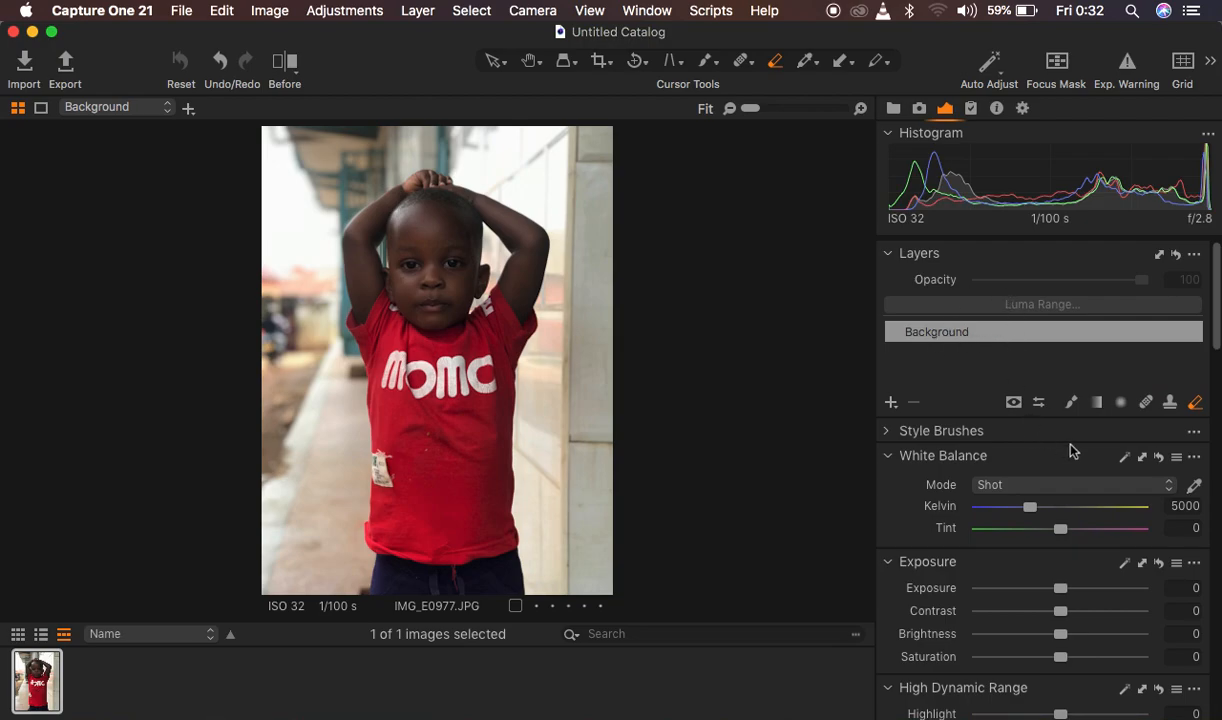
# Set the photo's High Dynamic Range adjustments to Highlight -72, White -74, Shadow 34 and Black -9.
pyautogui.scroll(-2, 1071, 450)
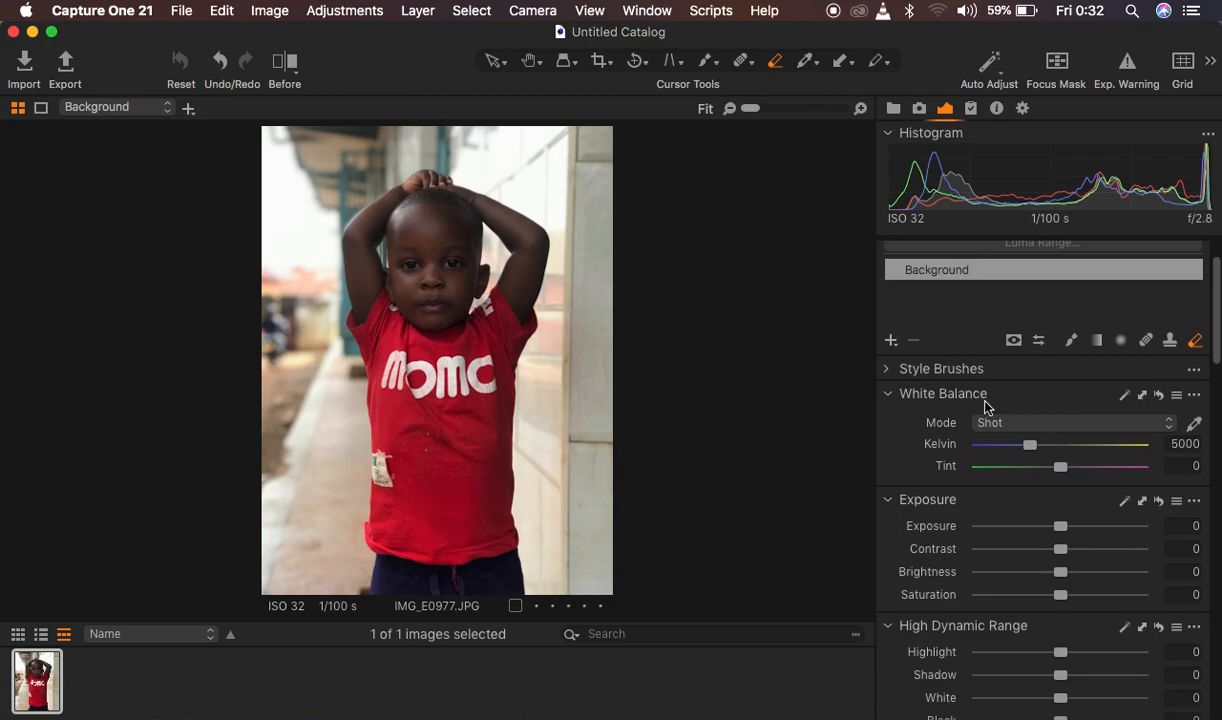
pyautogui.scroll(-4, 1018, 491)
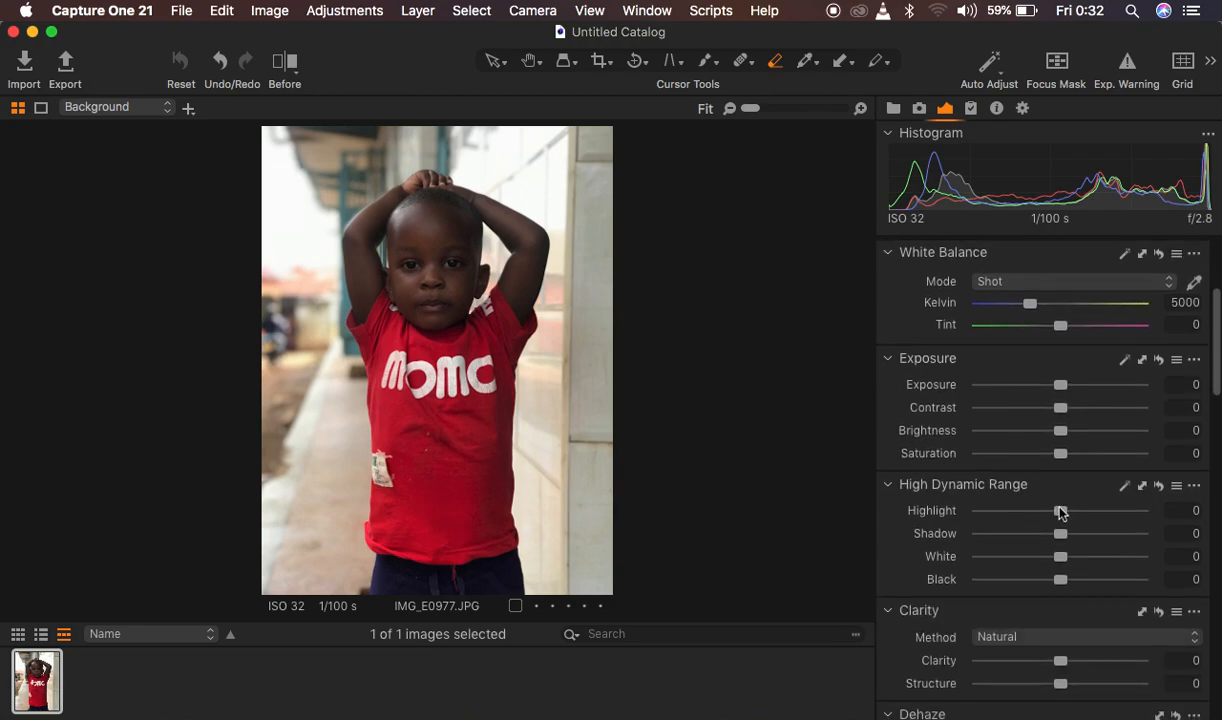
pyautogui.moveTo(1060, 511); pyautogui.dragTo(1000, 512)
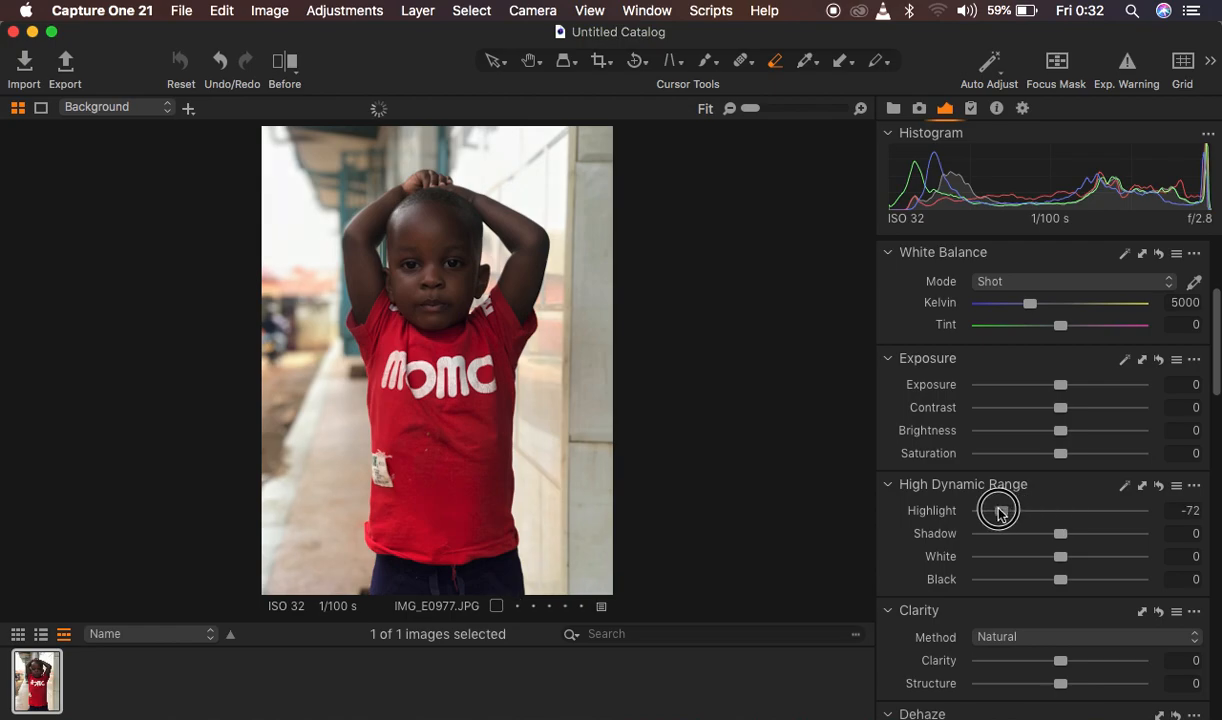
pyautogui.moveTo(1045, 558); pyautogui.dragTo(998, 556)
pyautogui.moveTo(1072, 534); pyautogui.dragTo(1086, 535)
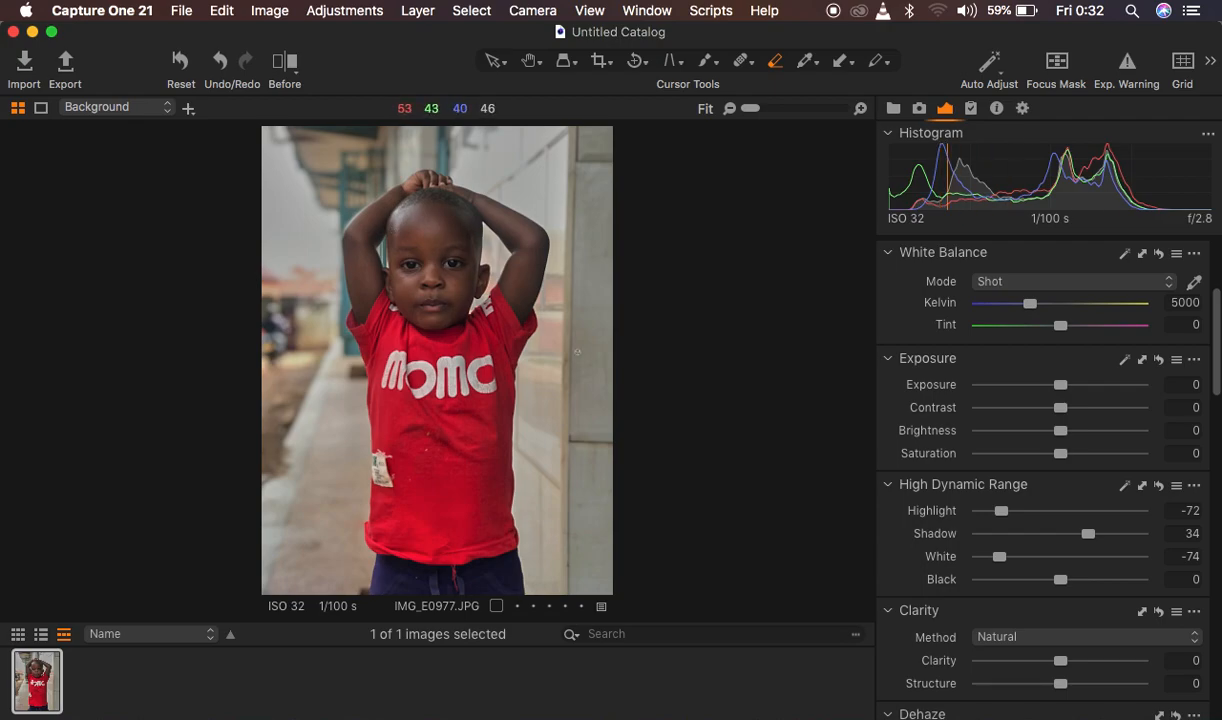
pyautogui.moveTo(1059, 580); pyautogui.dragTo(1050, 581)
# Move the shadow input point in the RGB Levels slightly inward to deepen the photo's blacks.
pyautogui.scroll(-5, 1062, 622)
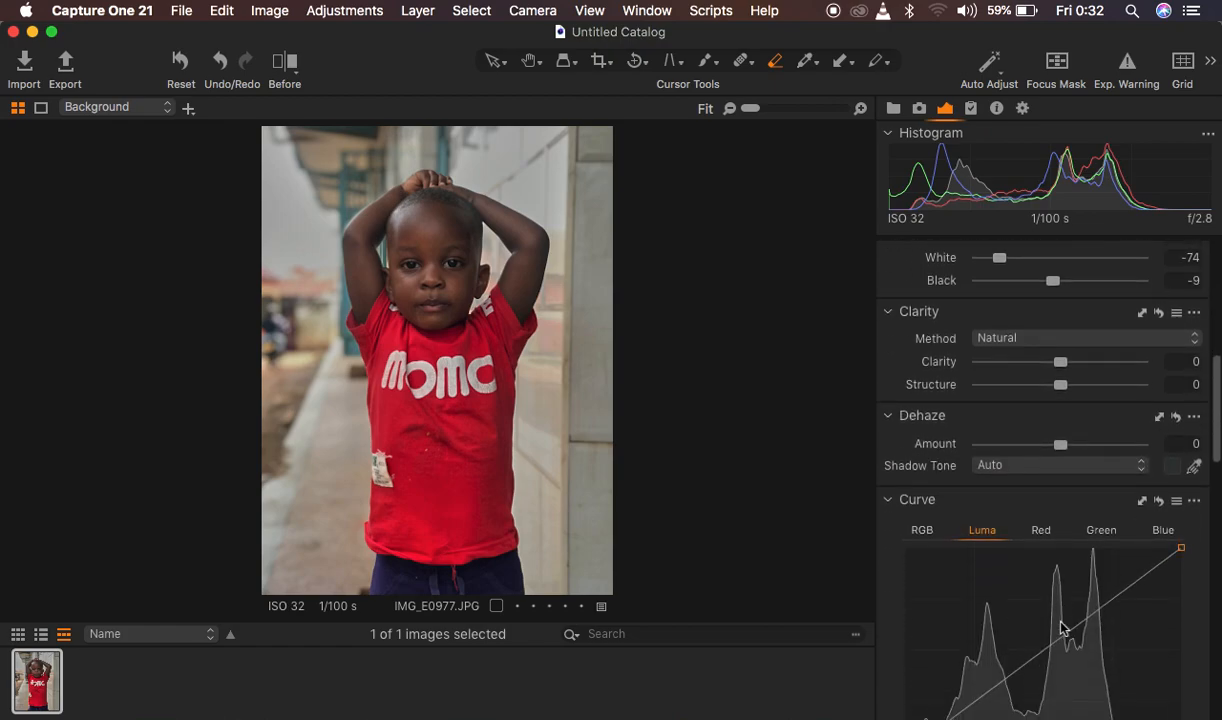
pyautogui.scroll(-6, 1060, 626)
pyautogui.click(890, 528)
pyautogui.moveTo(890, 528); pyautogui.dragTo(893, 525)
# Warm the white balance to 5327 Kelvin and set the Contrast to 4.
pyautogui.scroll(5, 1063, 516)
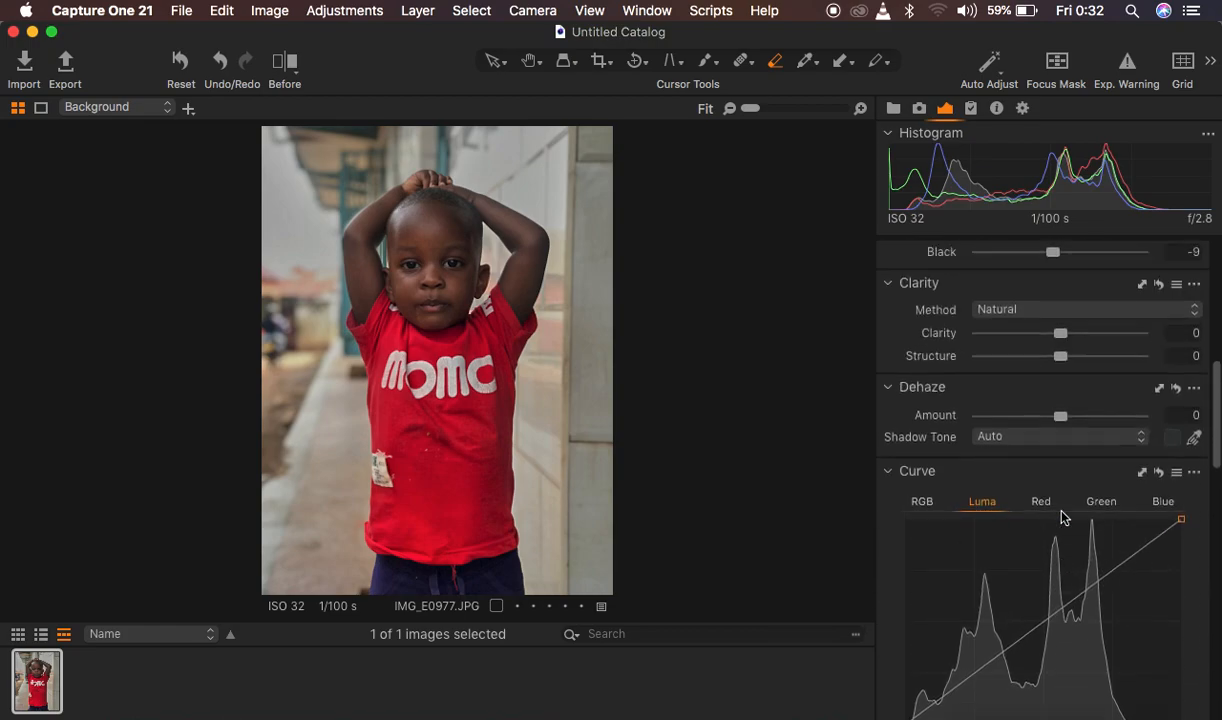
pyautogui.scroll(5, 1063, 516)
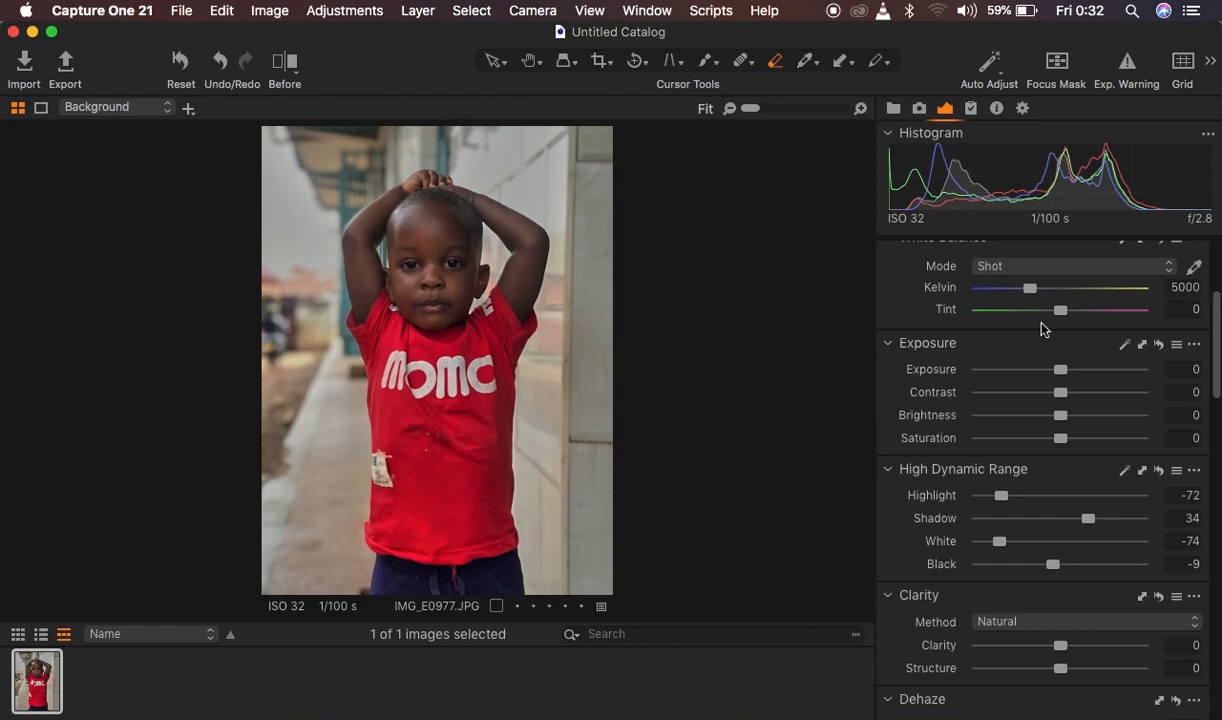
pyautogui.moveTo(1031, 290); pyautogui.dragTo(1037, 291)
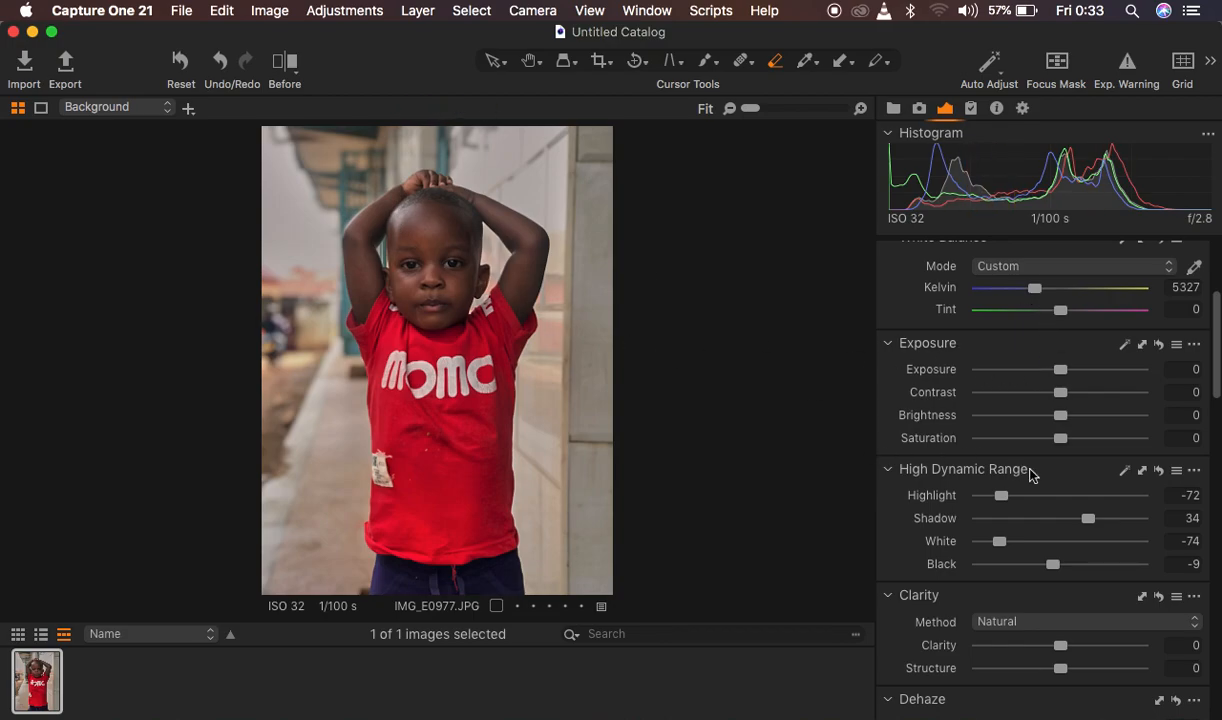
pyautogui.moveTo(1060, 393); pyautogui.dragTo(1067, 394)
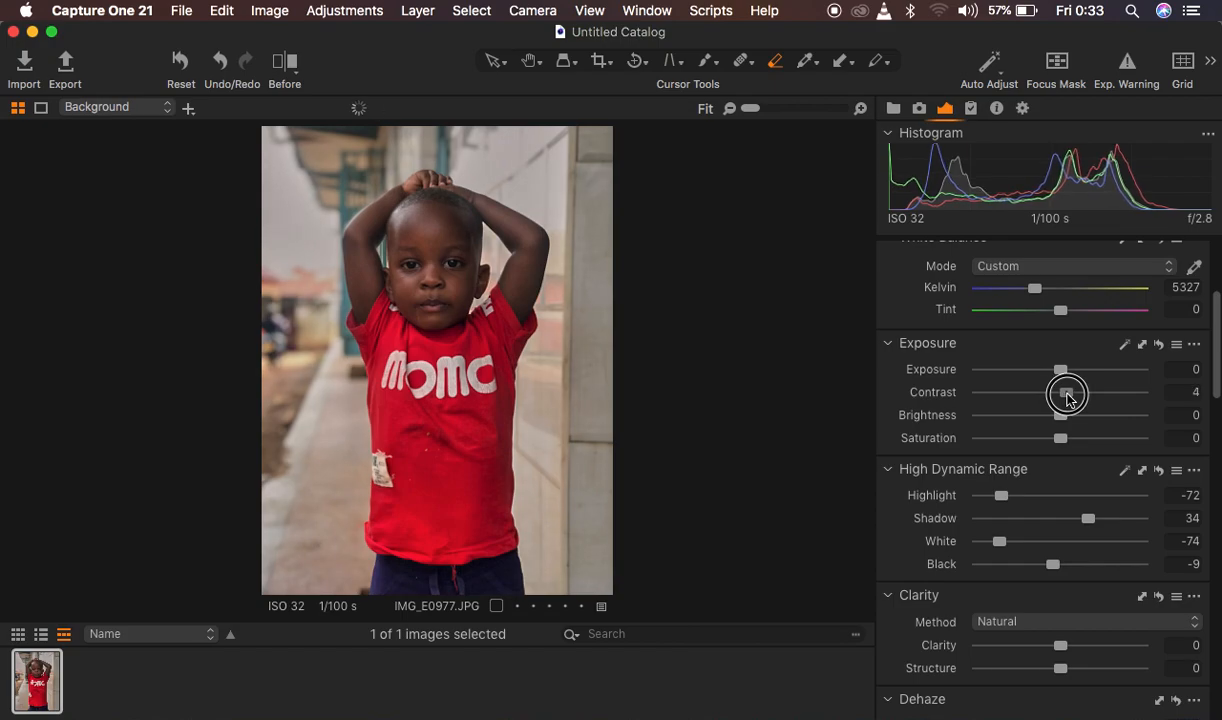
pyautogui.moveTo(1067, 394); pyautogui.dragTo(1067, 394)
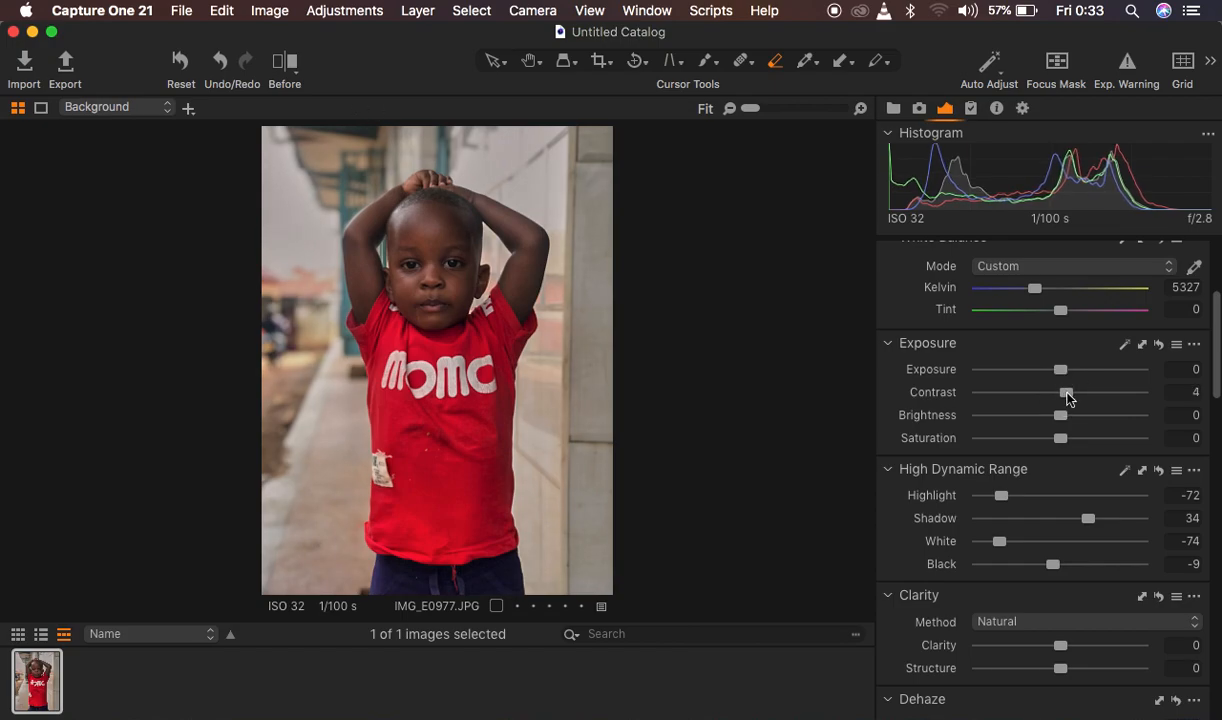
# Add a new filled adjustment layer above the Background layer.
pyautogui.scroll(5, 1067, 397)
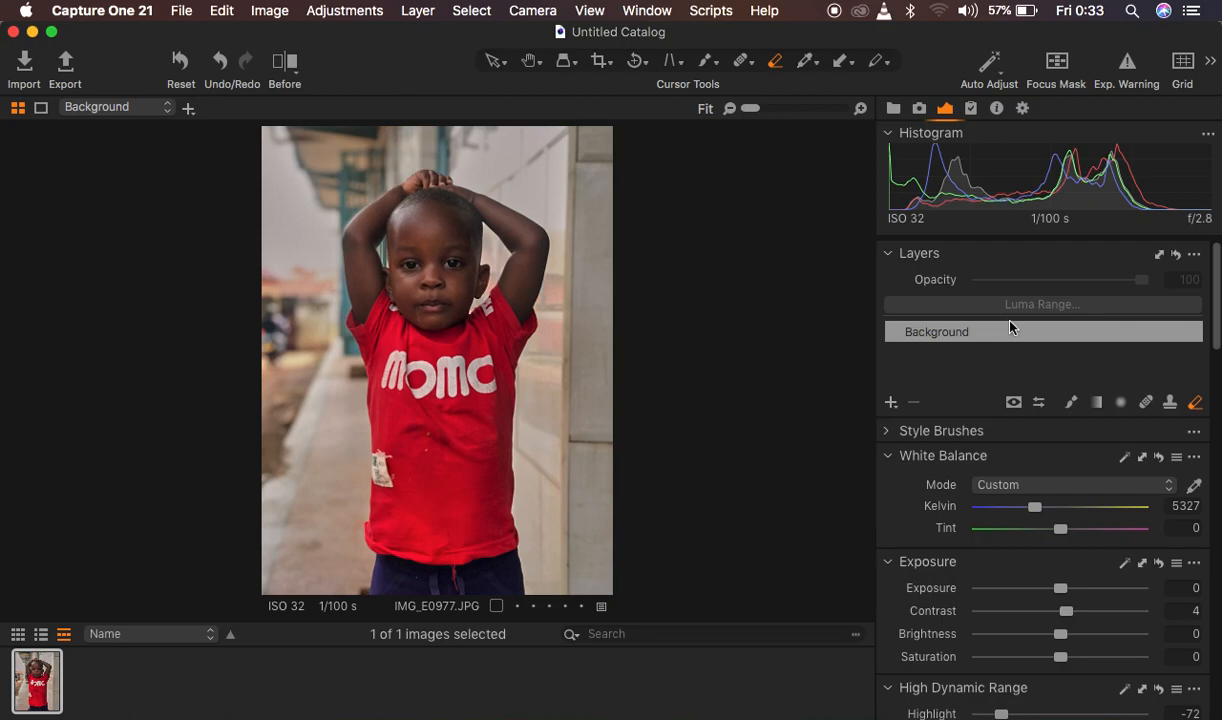
pyautogui.click(891, 405)
pyautogui.click(905, 363)
pyautogui.click(891, 403)
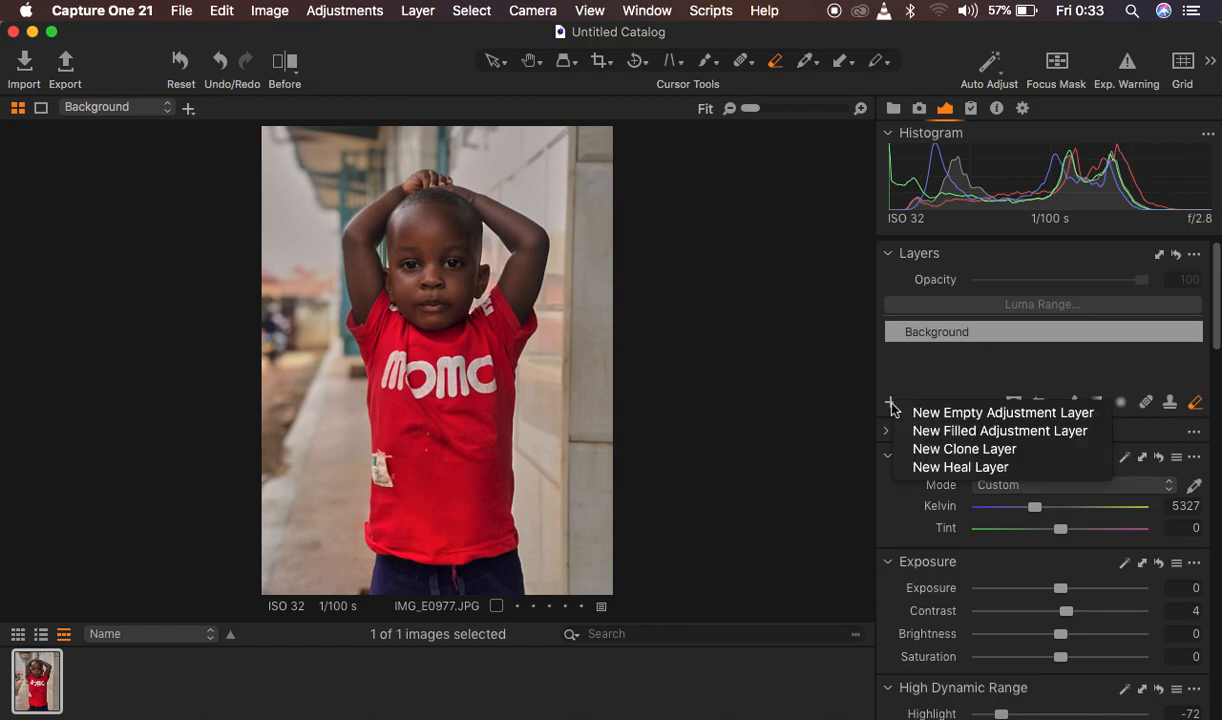
pyautogui.click(943, 365)
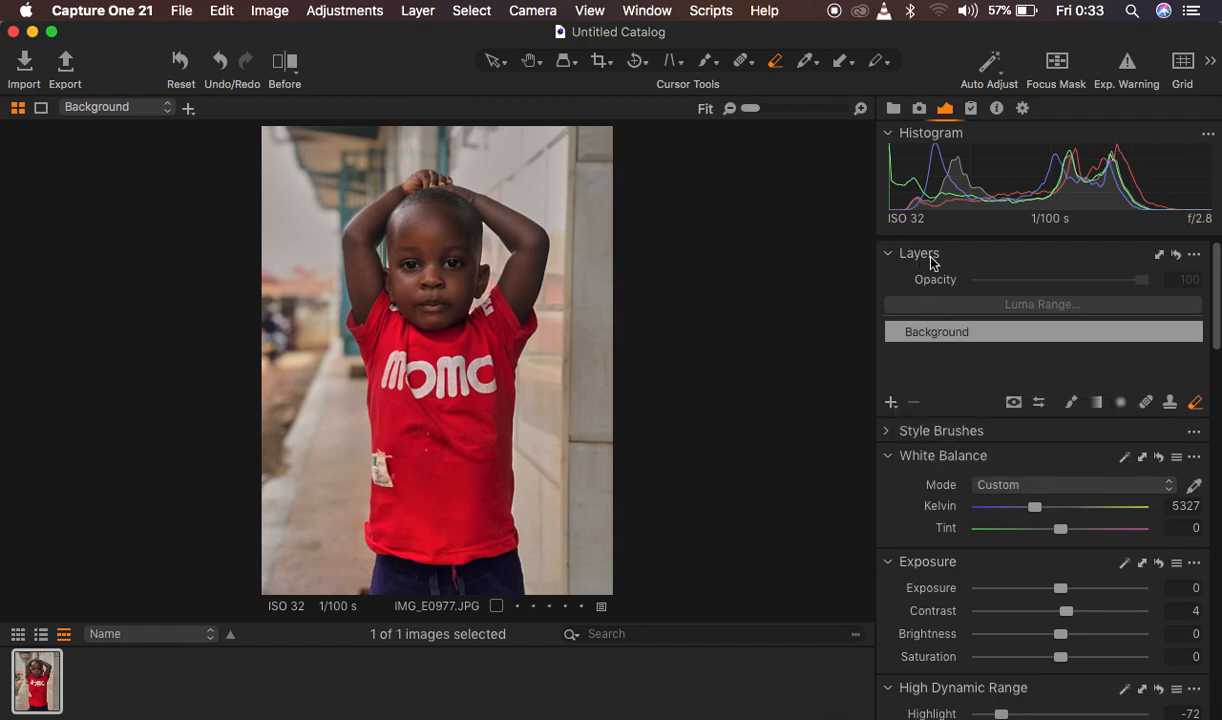
pyautogui.moveTo(895, 250)
pyautogui.click(891, 403)
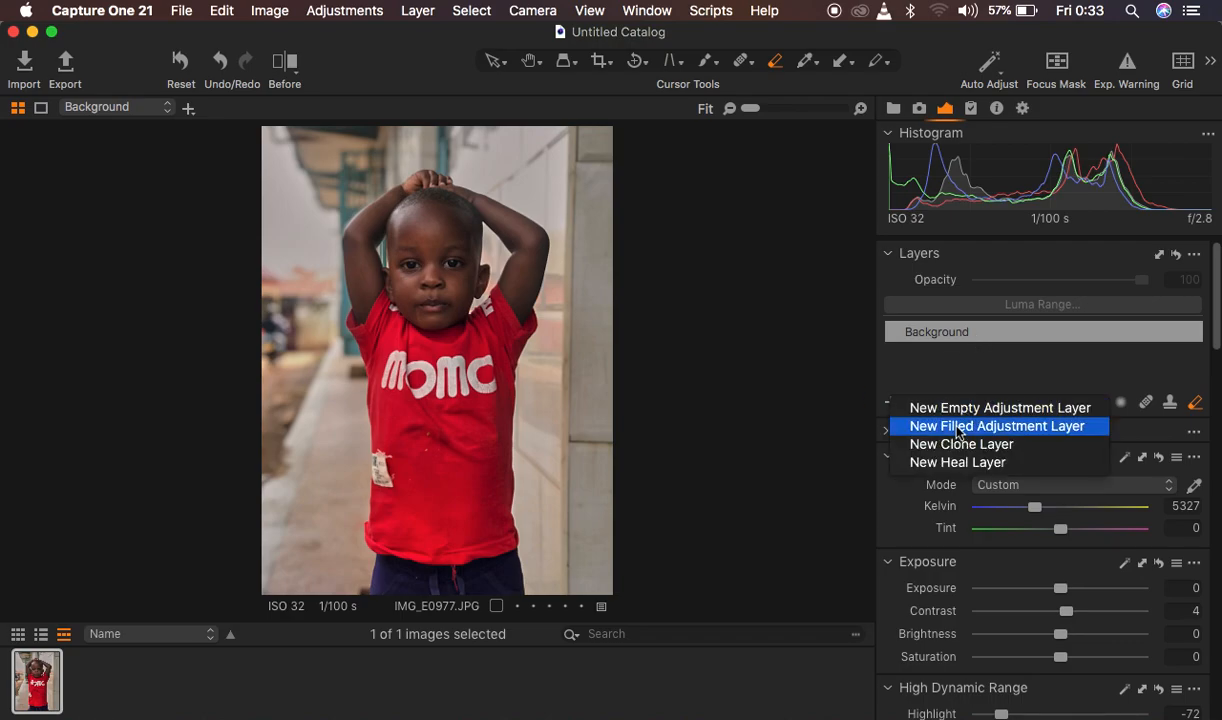
pyautogui.press('Escape')
pyautogui.press('super+l')
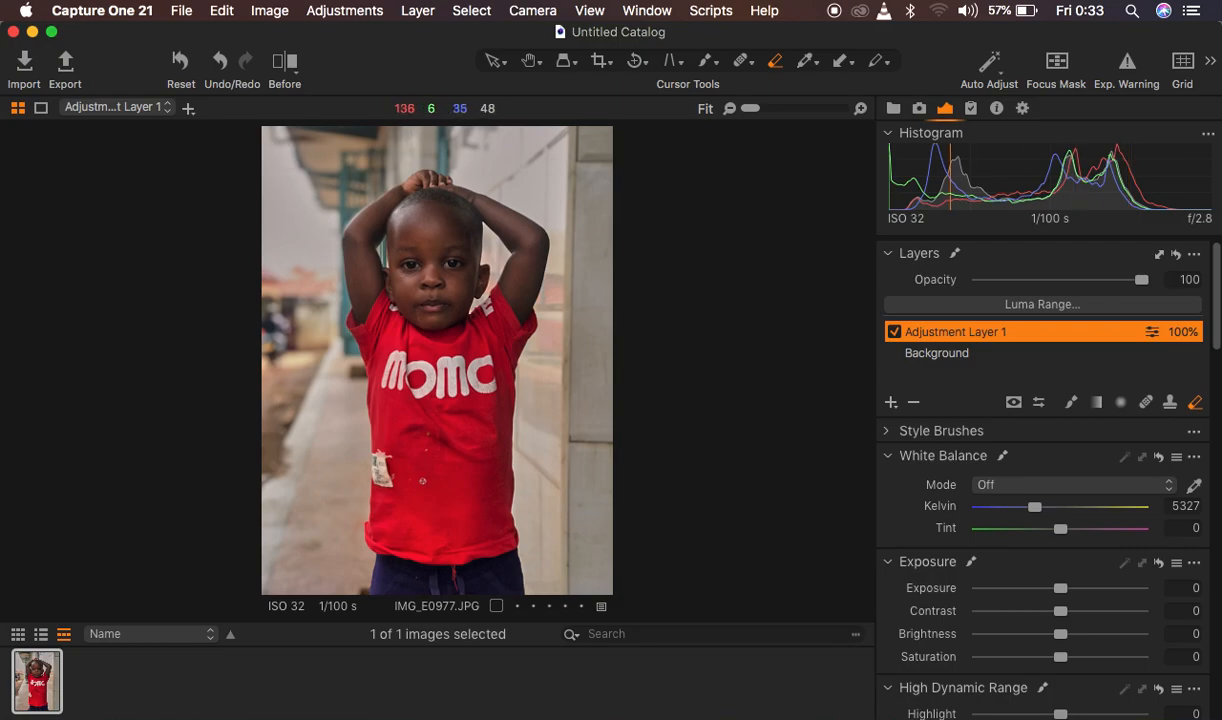
# Try a lower opacity on the adjustment layer, restore it to 100, and rename the layer "color grade".
pyautogui.moveTo(1148, 287); pyautogui.dragTo(981, 296)
pyautogui.moveTo(1127, 291); pyautogui.dragTo(1218, 302)
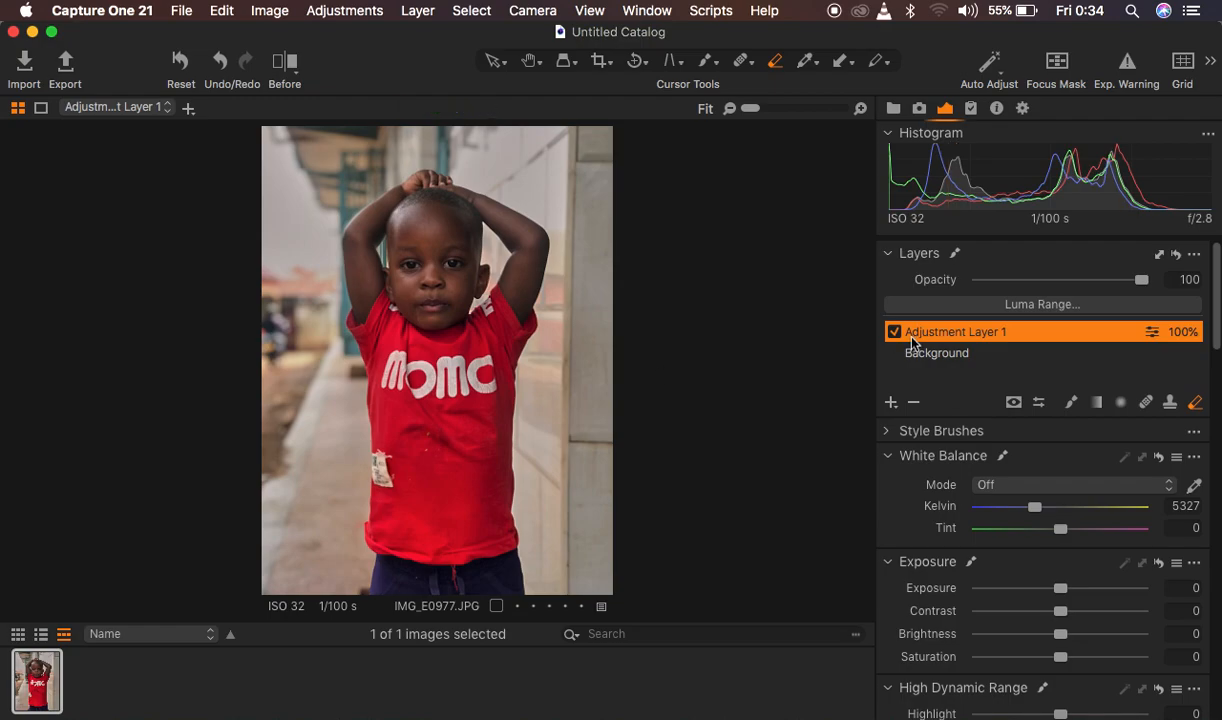
pyautogui.doubleClick(962, 331)
pyautogui.write('color grade')
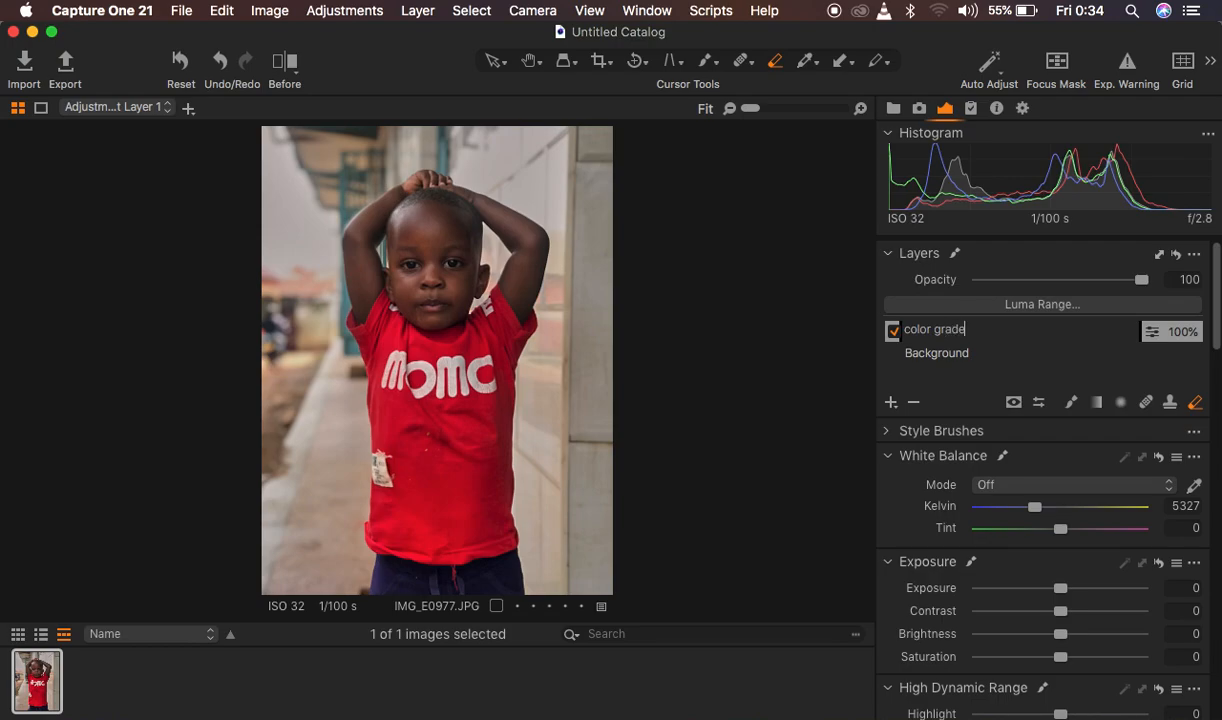
pyautogui.press('Return')
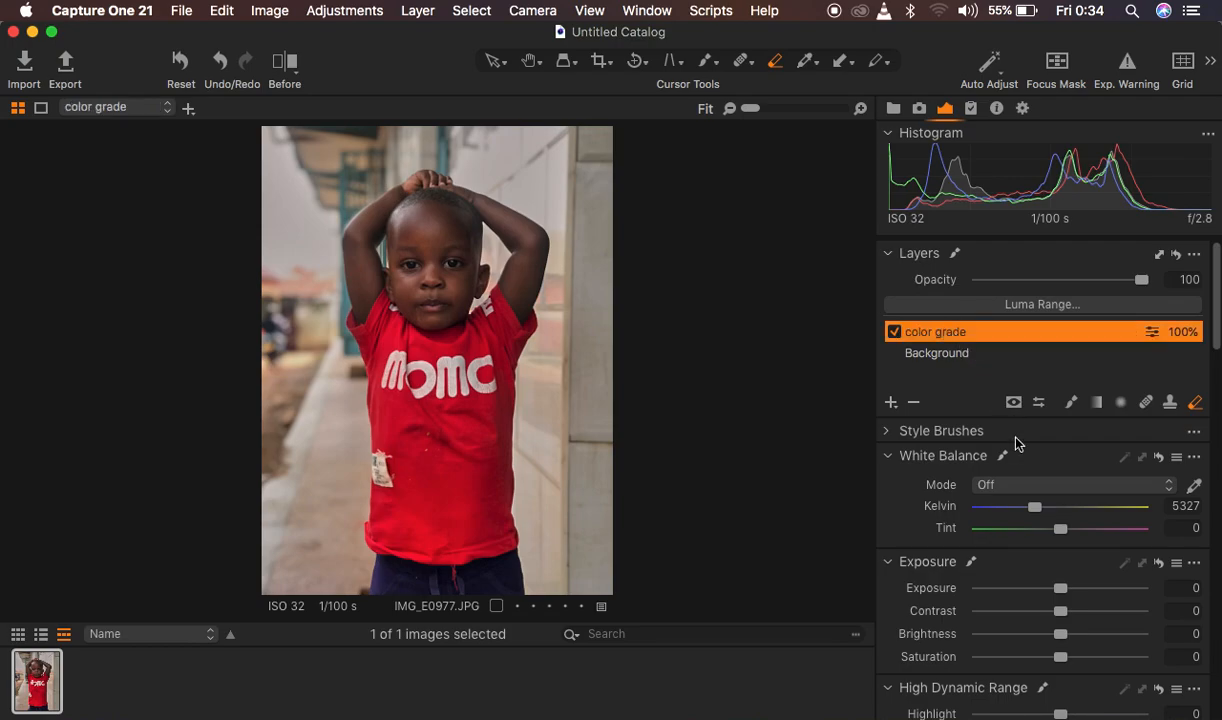
# On the color grade layer, sample the boy's skin with the Color Editor's Skin Tone picker, first on the forehead and finally on the cheek.
pyautogui.scroll(-10, 1050, 506)
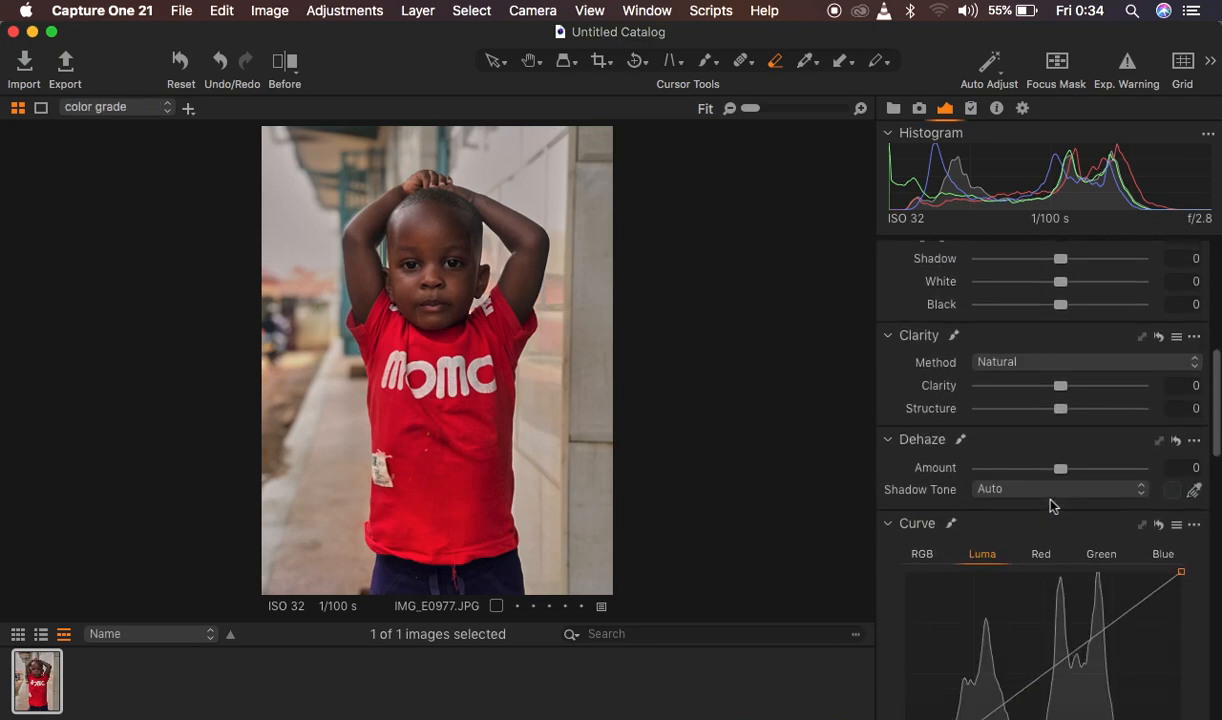
pyautogui.scroll(-8, 1050, 506)
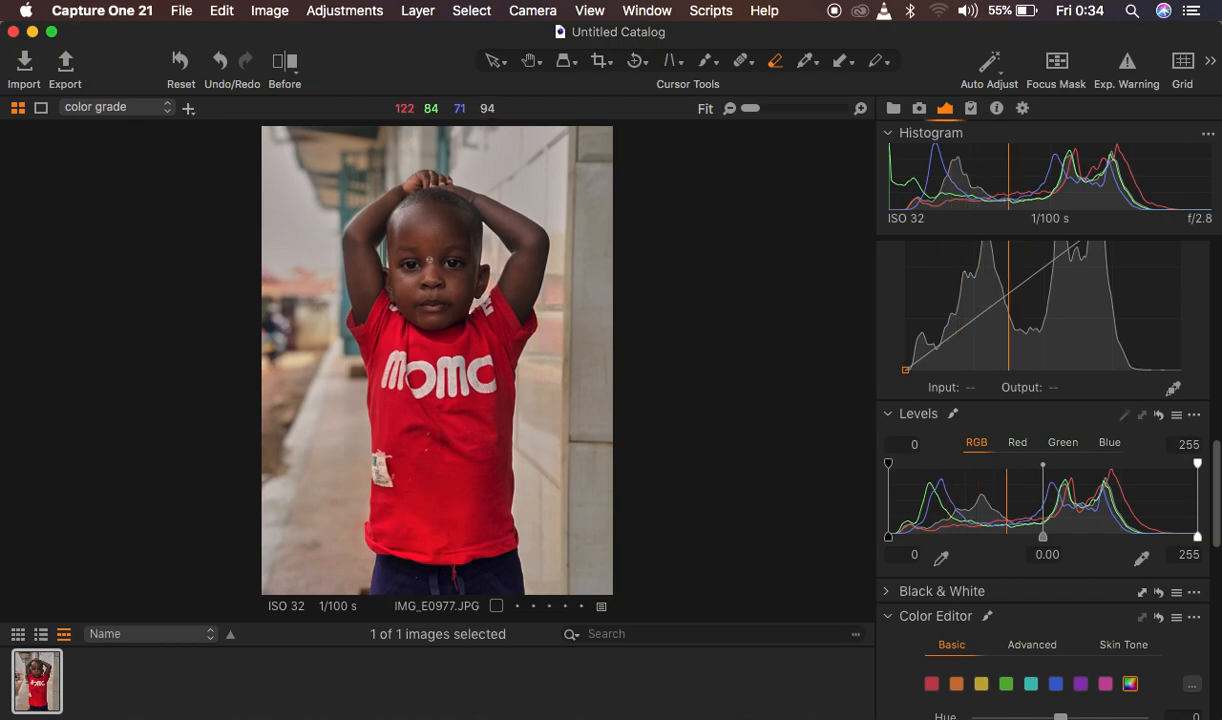
pyautogui.scroll(-4, 1004, 622)
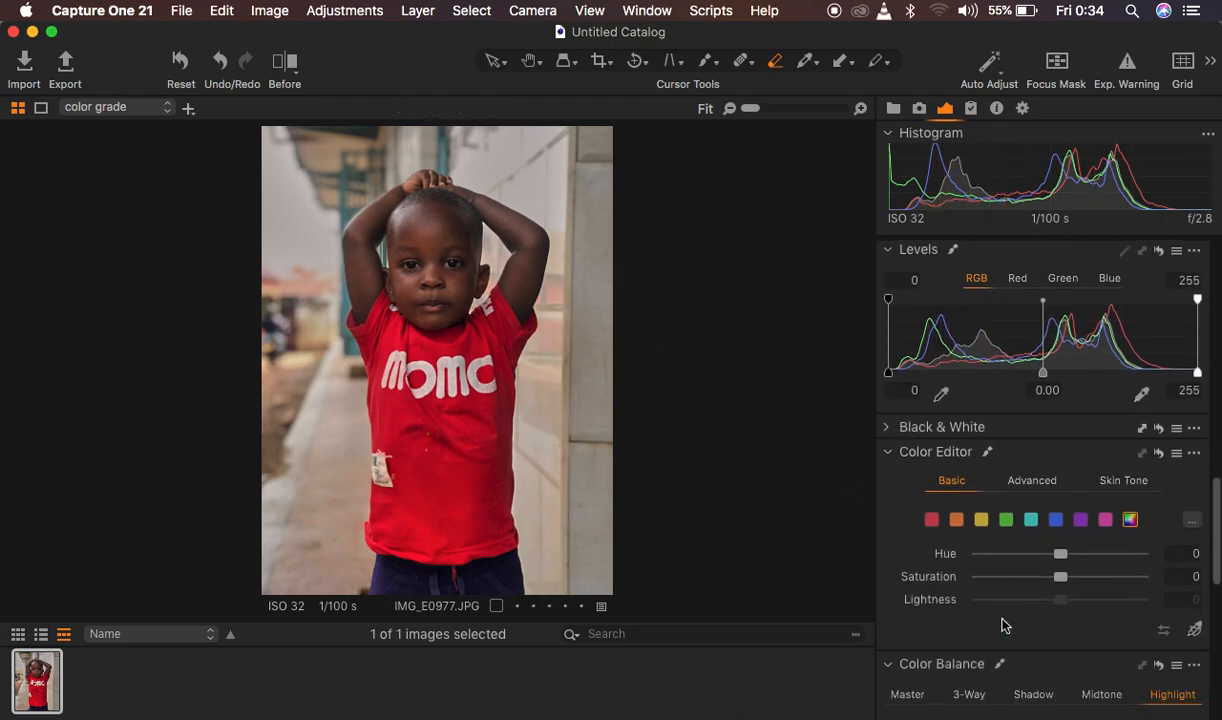
pyautogui.click(1115, 474)
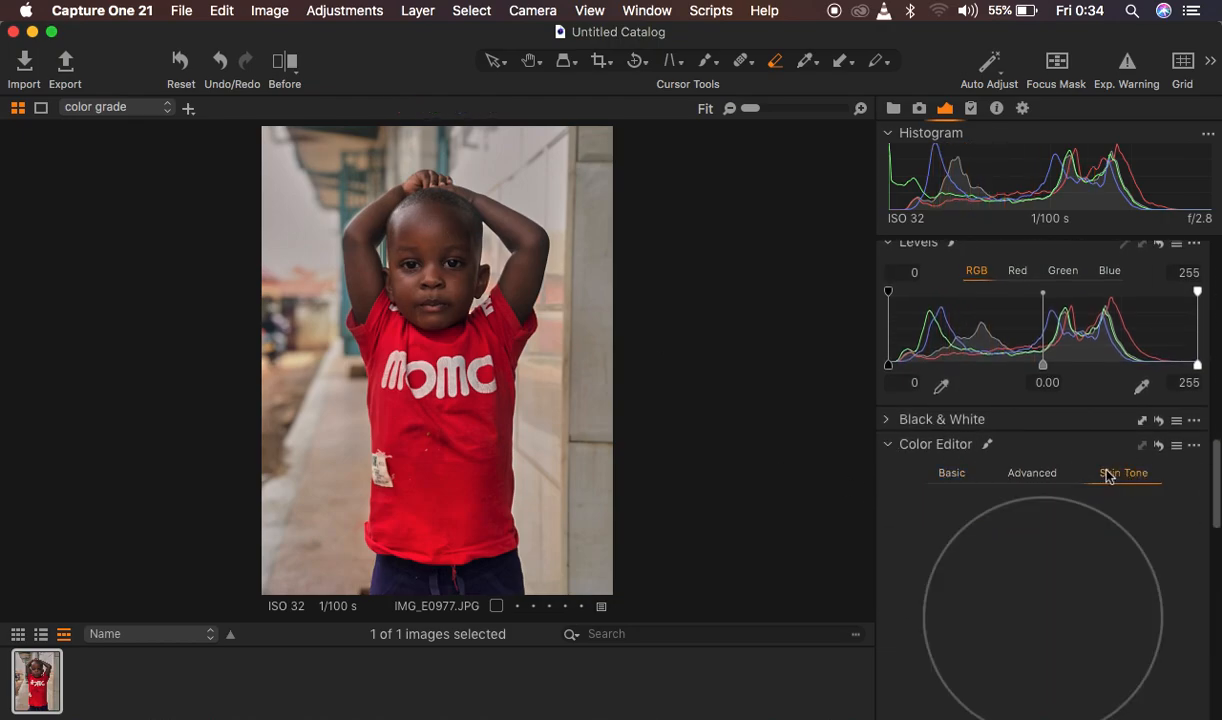
pyautogui.scroll(-4, 1160, 545)
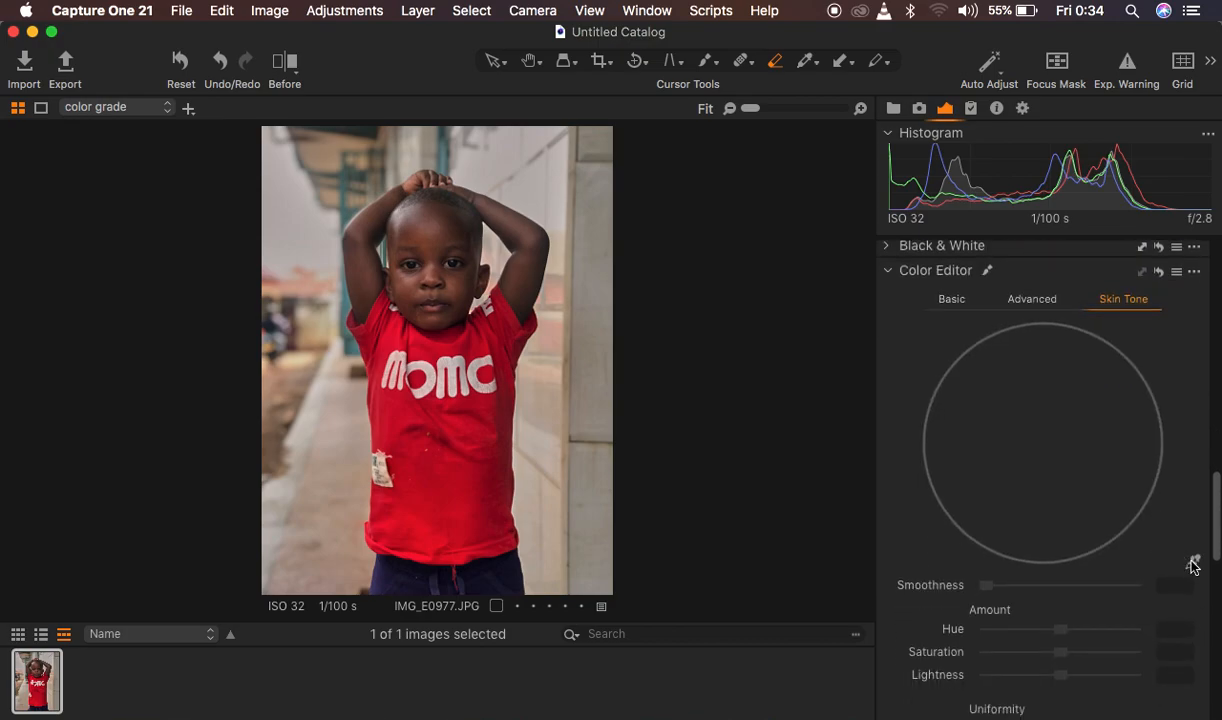
pyautogui.click(1193, 564)
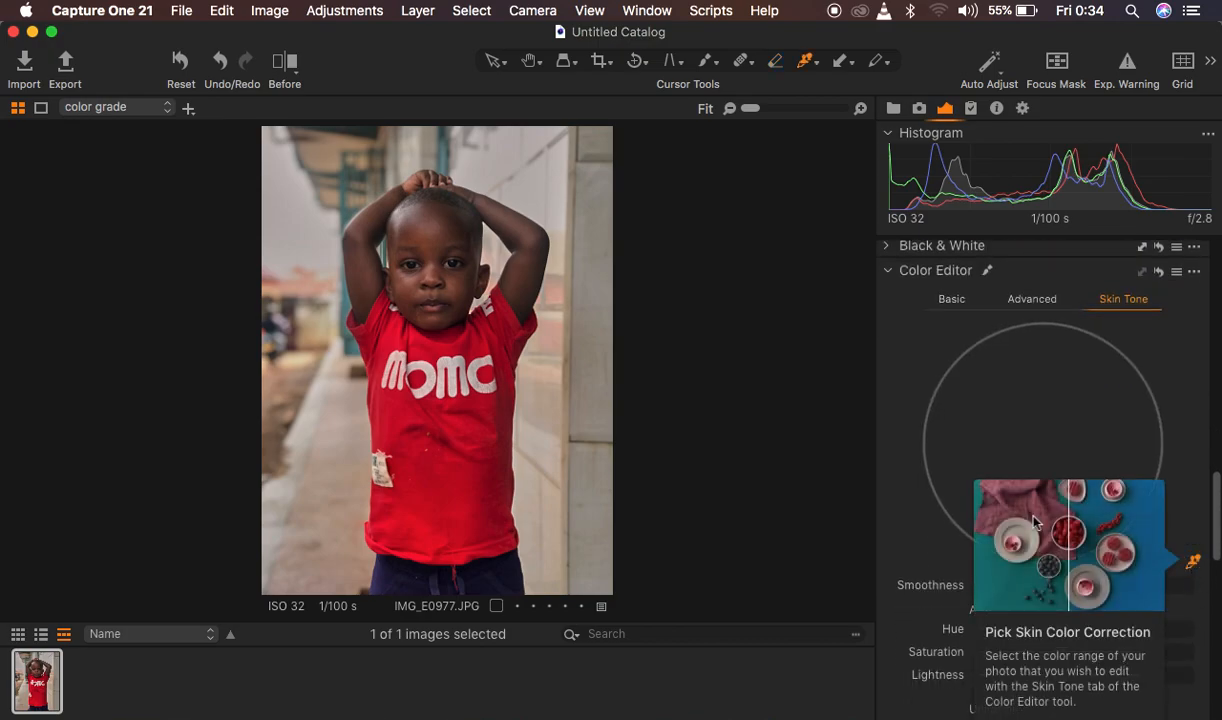
pyautogui.scroll(4, 620, 415)
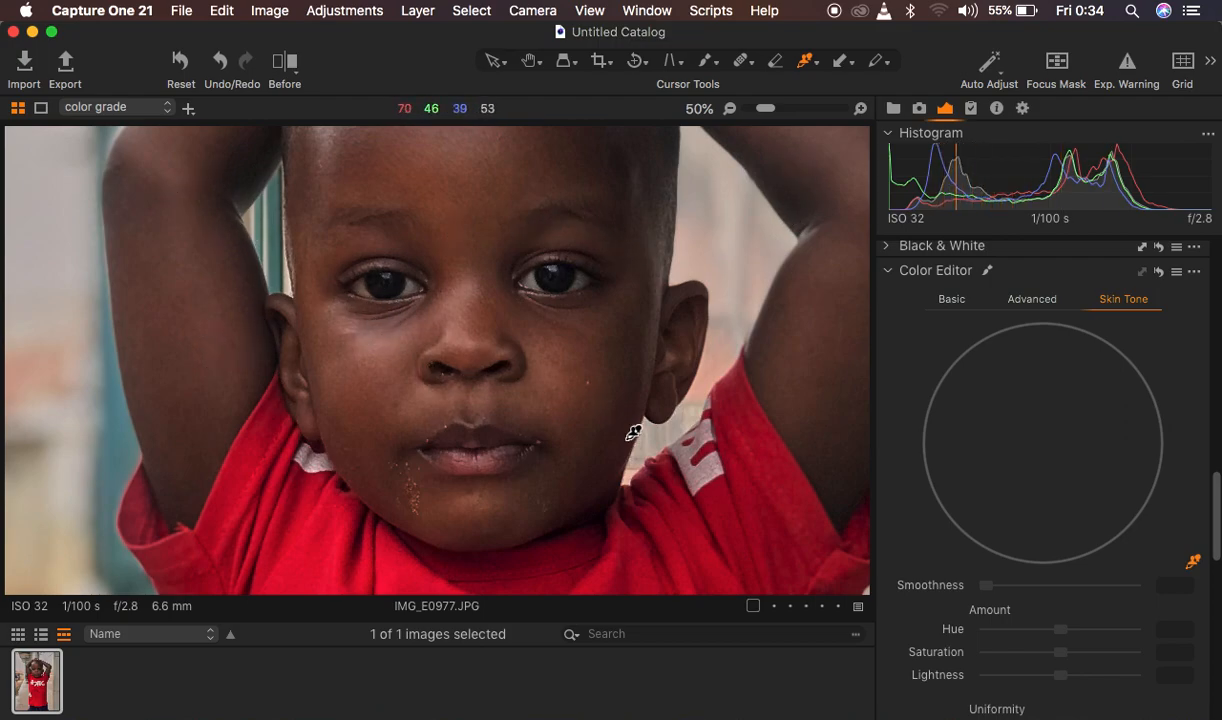
pyautogui.click(362, 188)
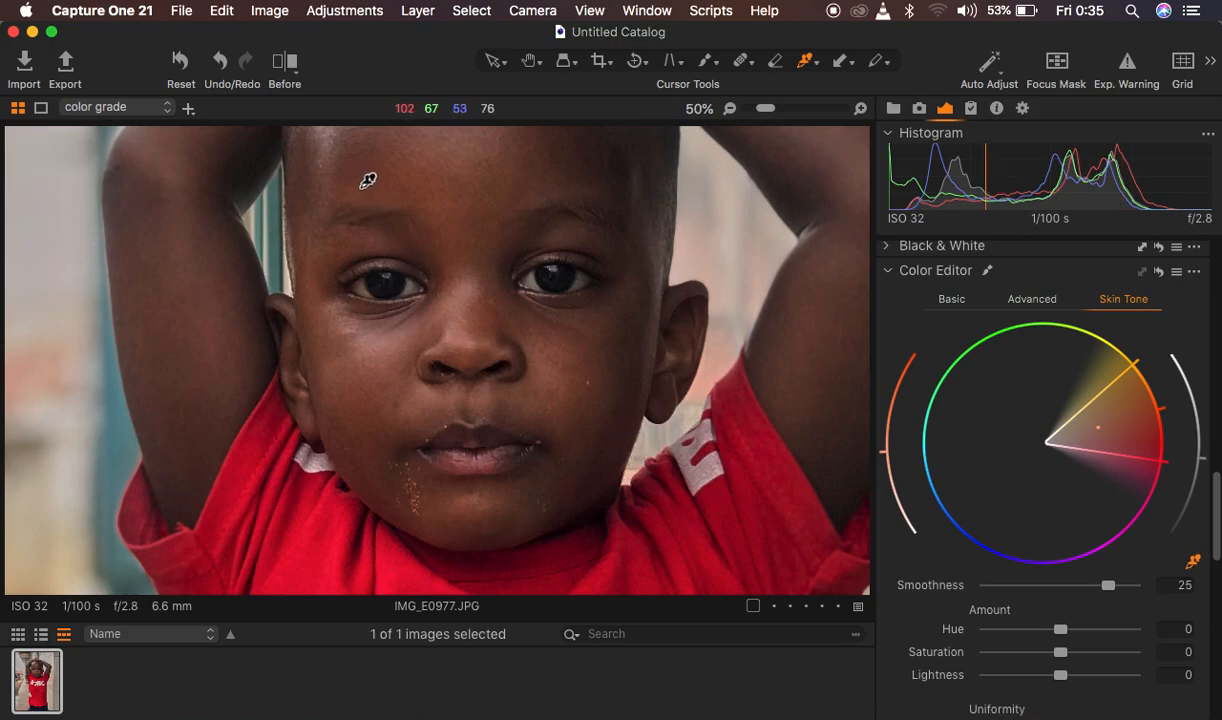
pyautogui.click(582, 384)
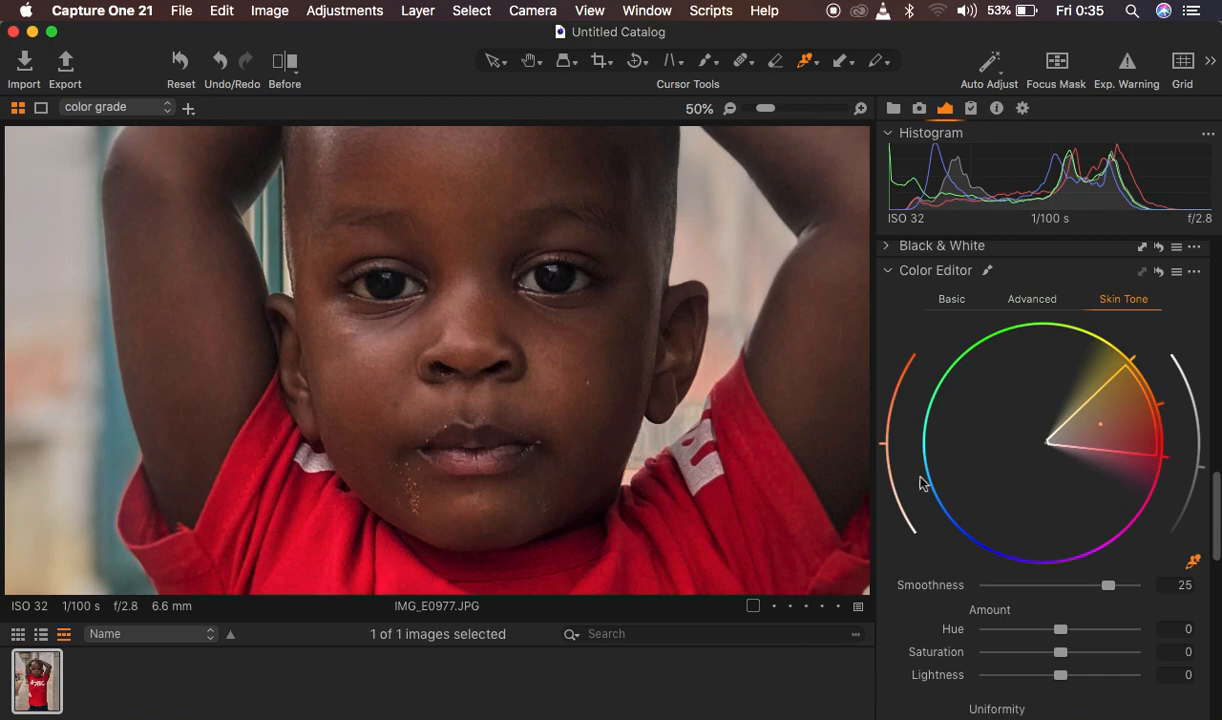
pyautogui.press('super+0')
pyautogui.press('super+minus')
pyautogui.press('super+minus')
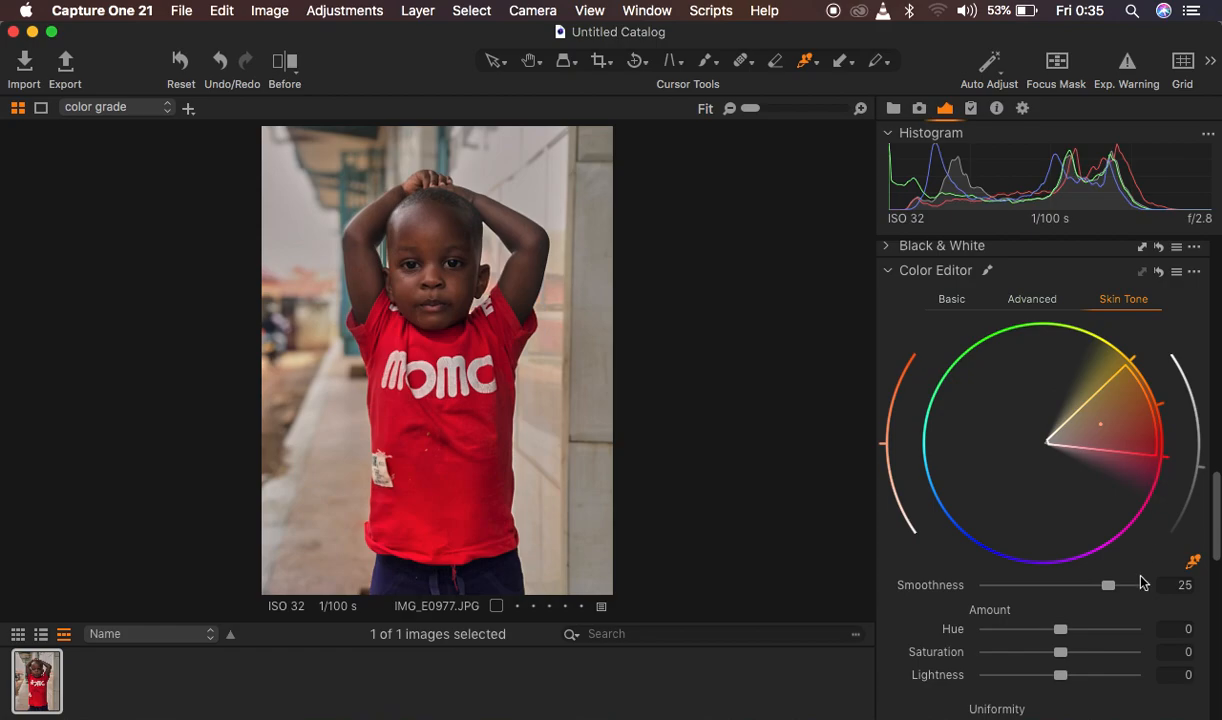
# Preview the selected skin color range, narrow its red edge to exclude more of the red shirt, and switch the preview off.
pyautogui.scroll(-3, 1143, 583)
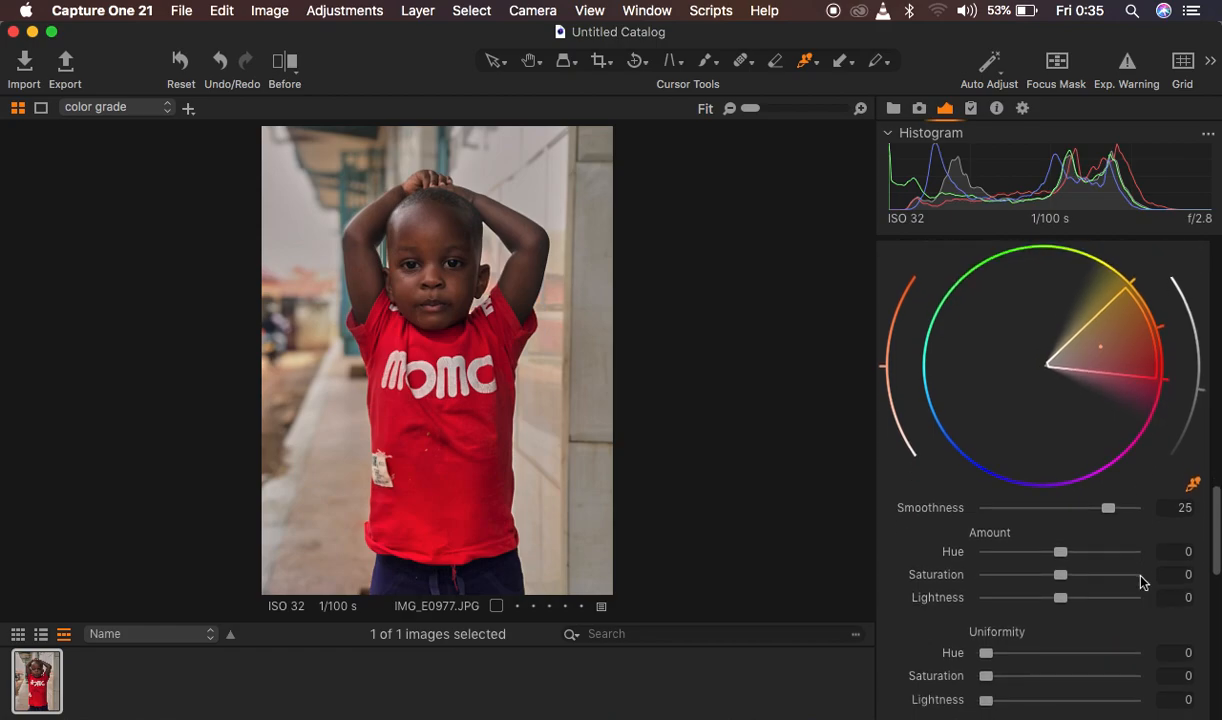
pyautogui.scroll(-8, 1141, 579)
pyautogui.click(890, 553)
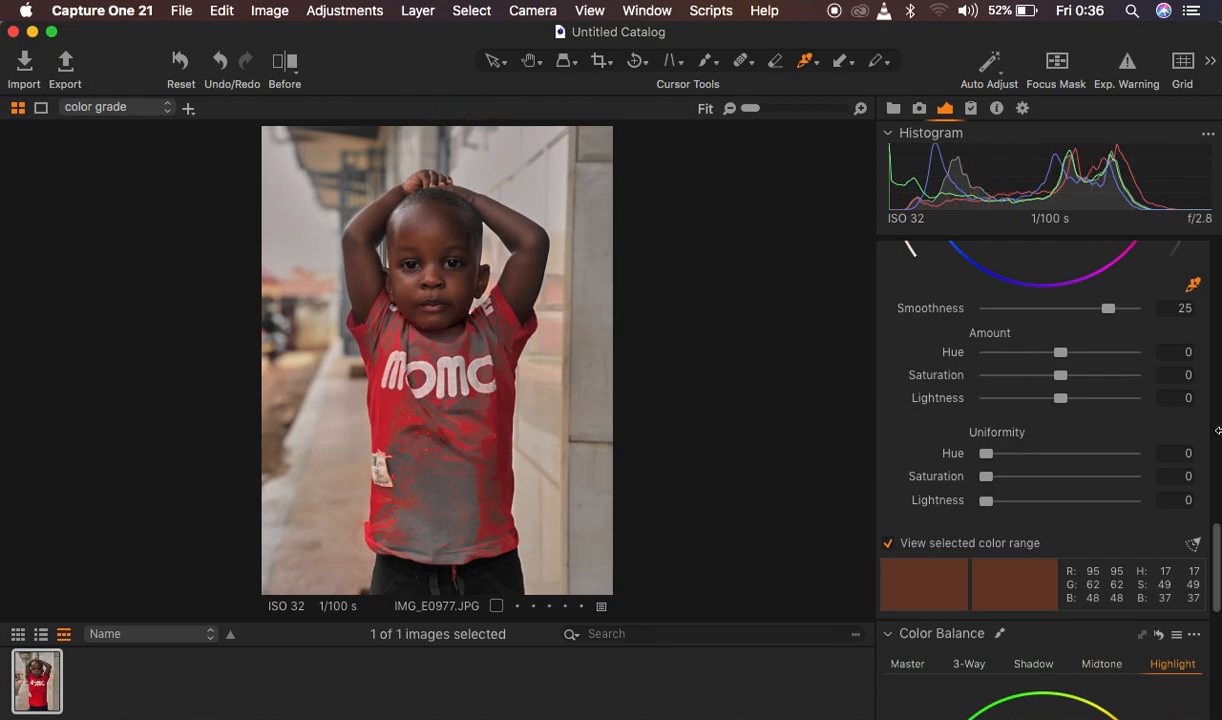
pyautogui.scroll(5, 1137, 397)
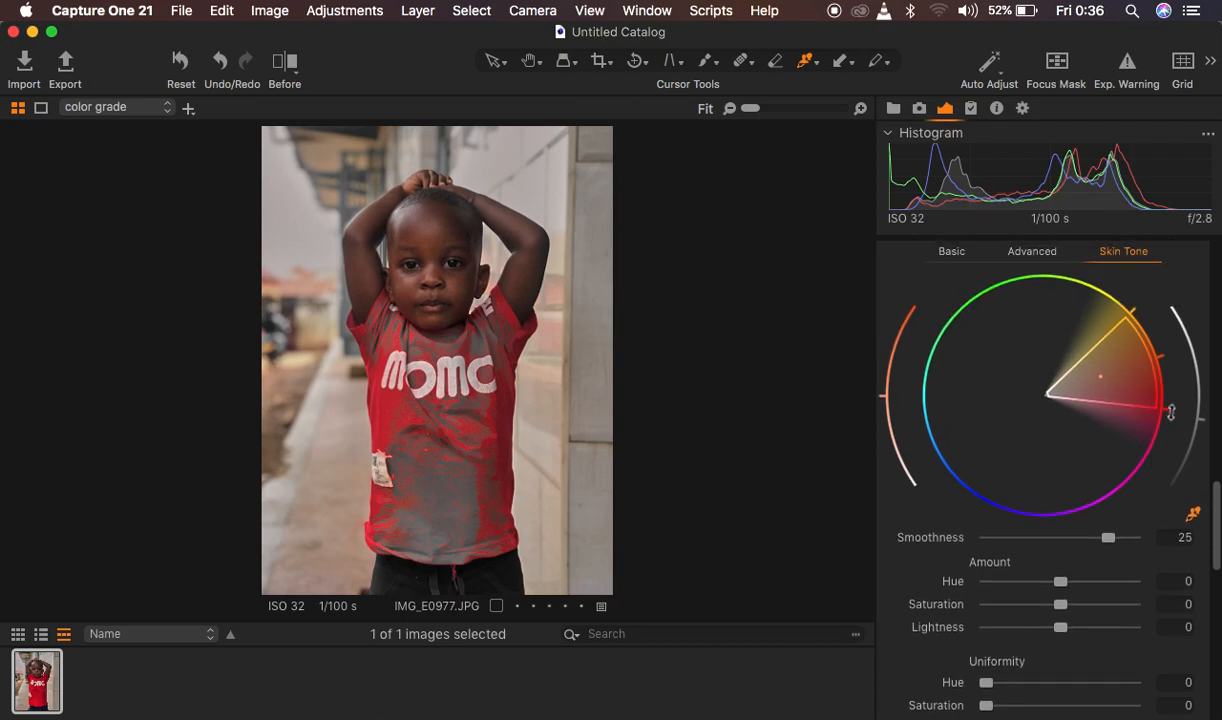
pyautogui.moveTo(1173, 404); pyautogui.dragTo(1170, 383)
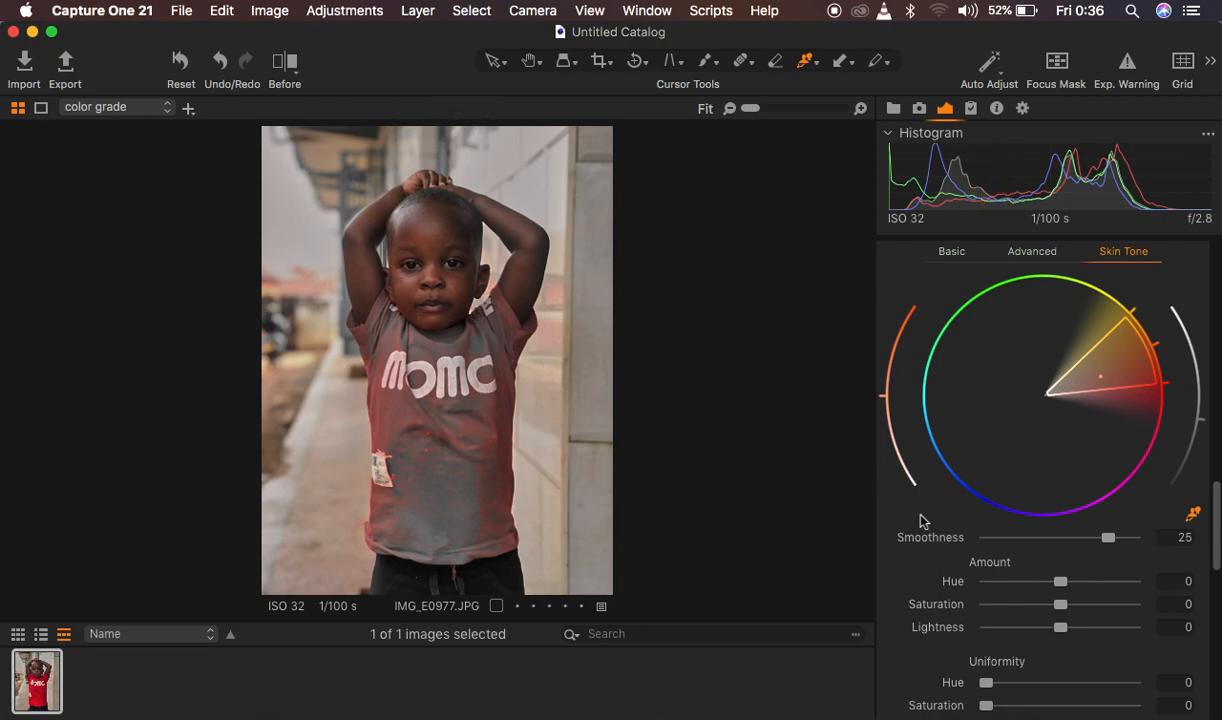
pyautogui.scroll(-5, 960, 655)
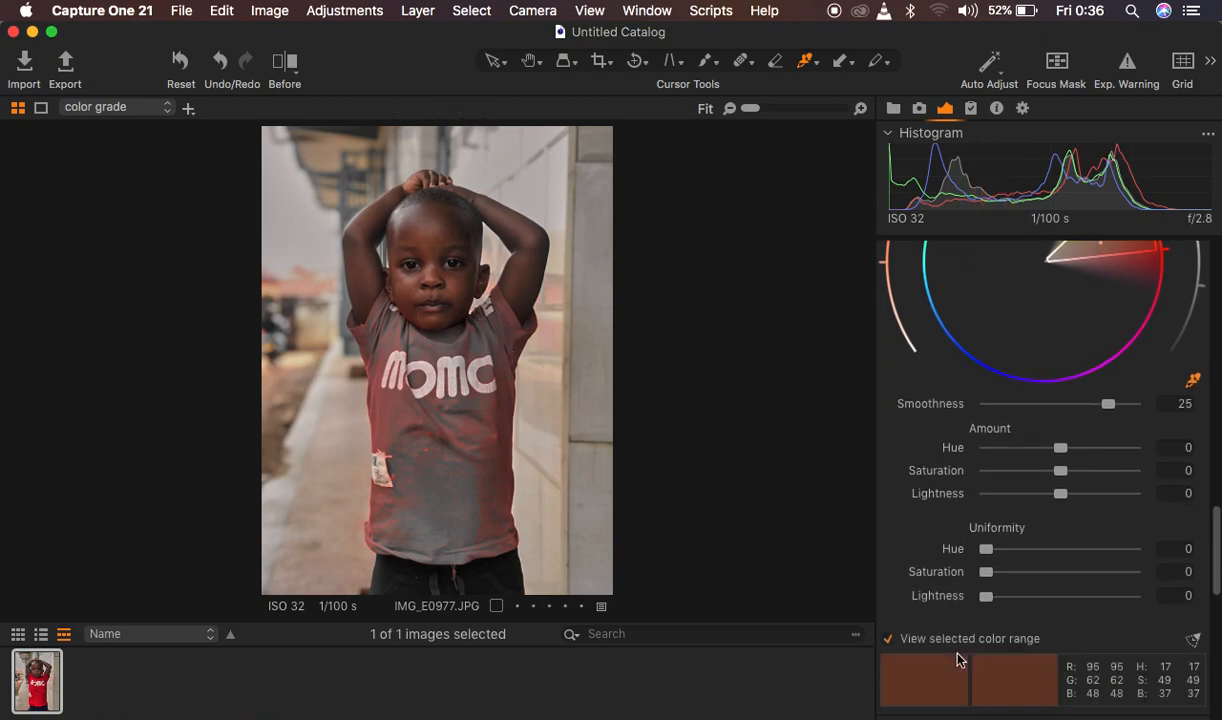
pyautogui.click(888, 613)
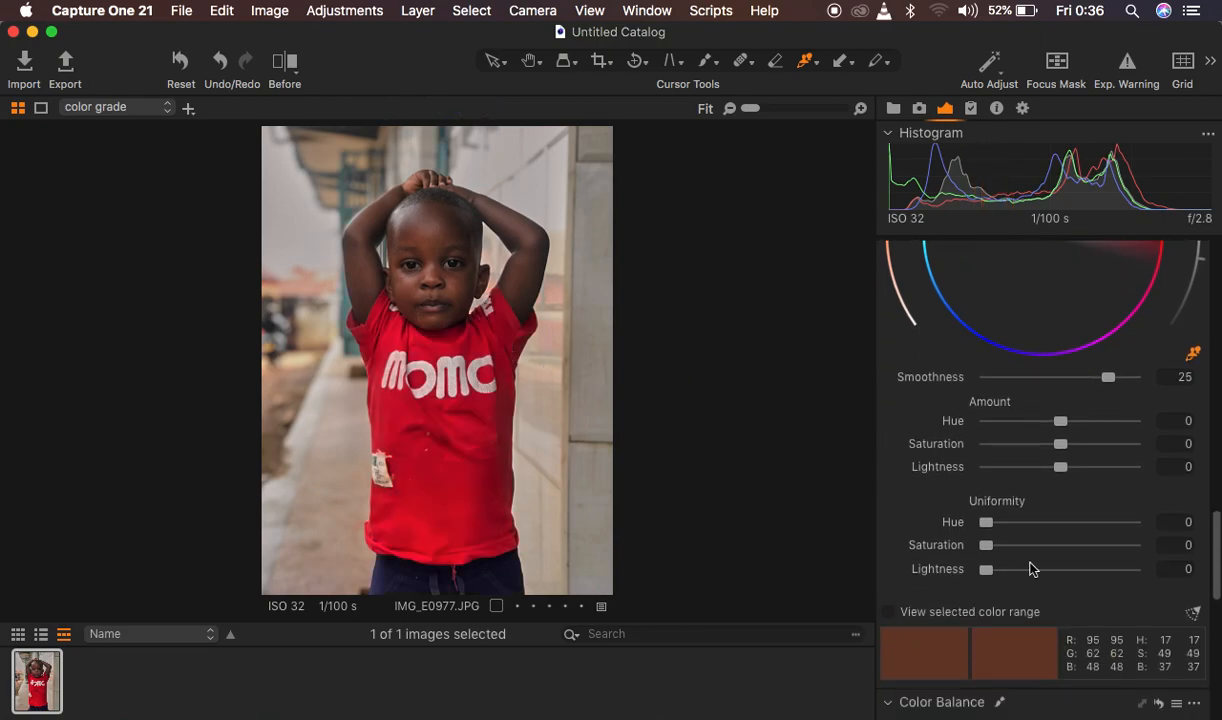
# Set the skin tone Uniformity to 93.5 for Hue and 90.7 for Saturation.
pyautogui.moveTo(998, 524); pyautogui.dragTo(1107, 524)
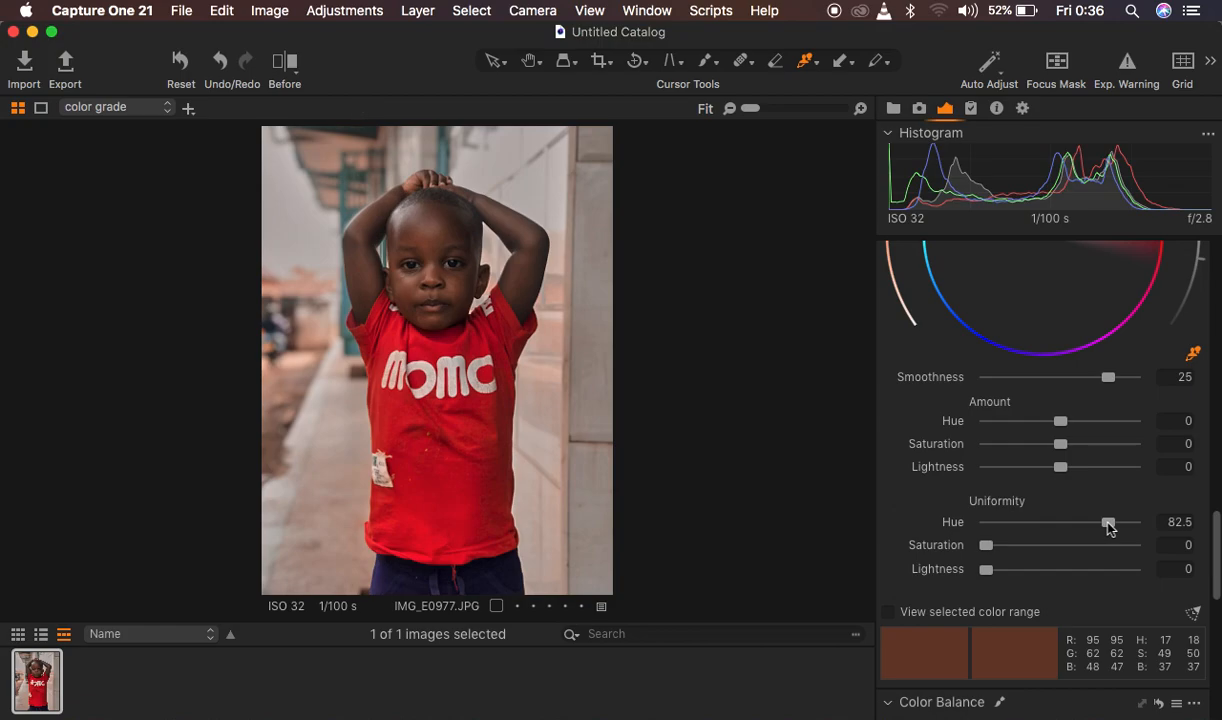
pyautogui.moveTo(990, 545); pyautogui.dragTo(1106, 547)
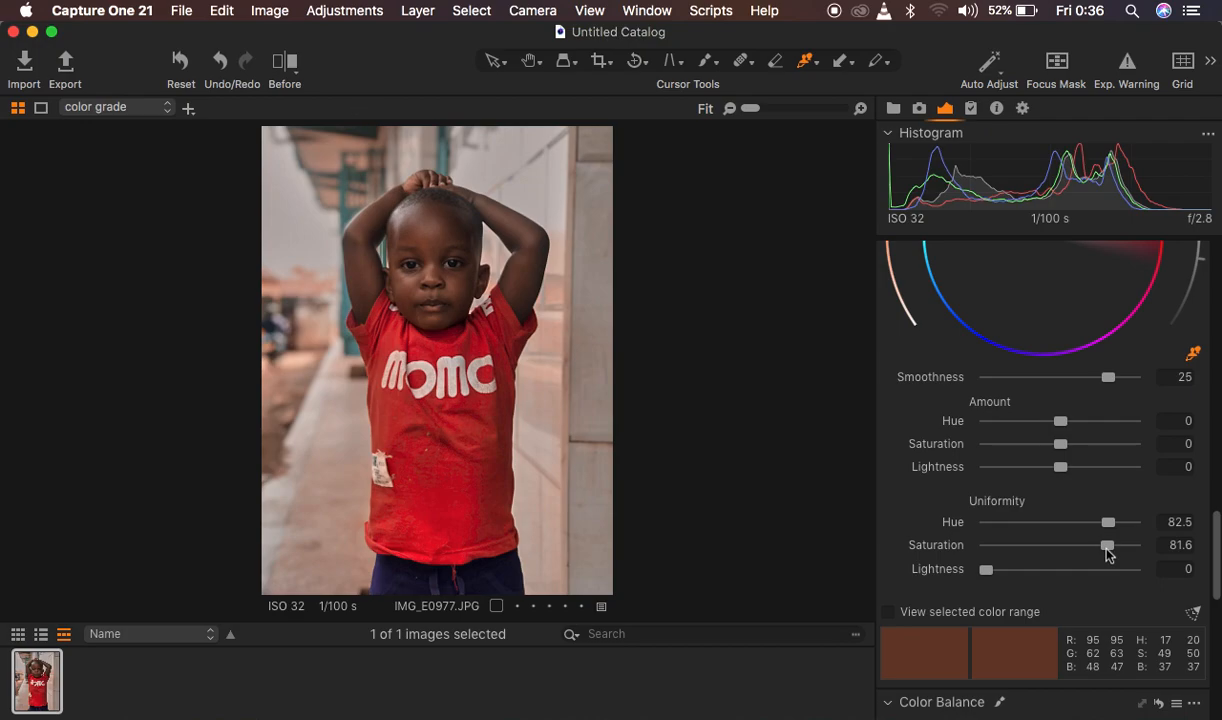
pyautogui.moveTo(1106, 547); pyautogui.dragTo(1131, 524)
# Enlarge the boy's face and compare the edited skin with the original in a split before/after view.
pyautogui.press('super+equal')
pyautogui.press('super+equal')
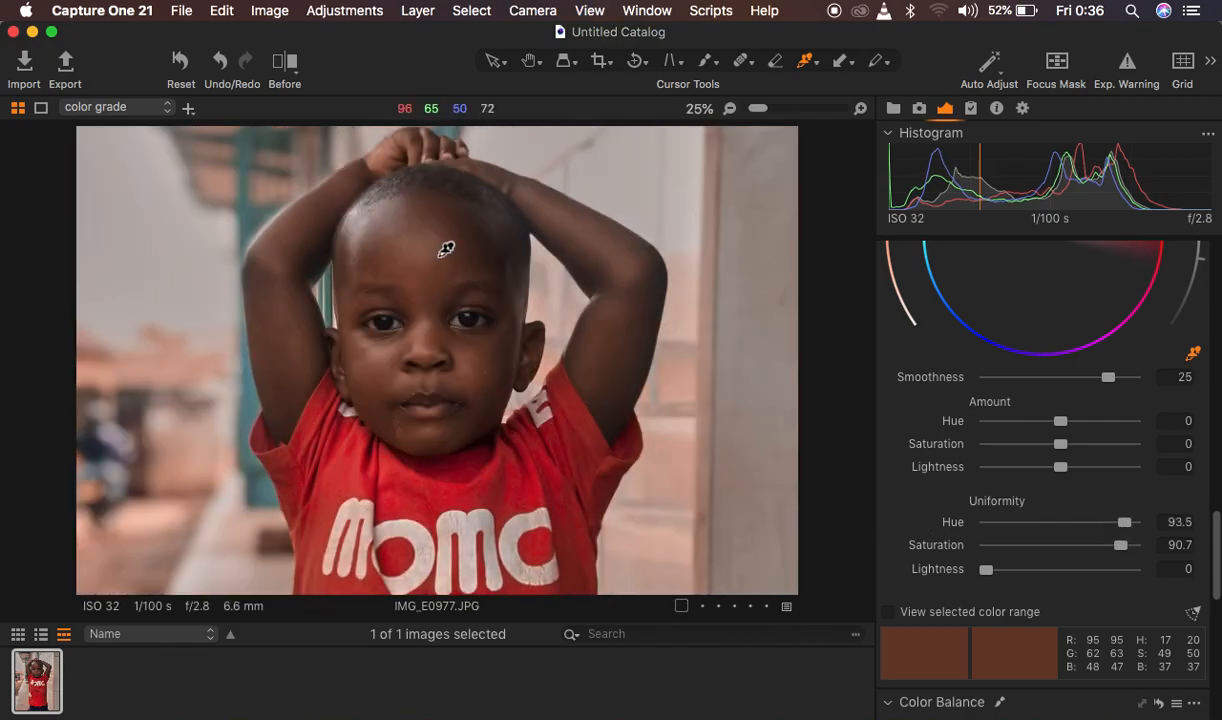
pyautogui.click(285, 64)
pyautogui.moveTo(436, 362); pyautogui.dragTo(110, 360)
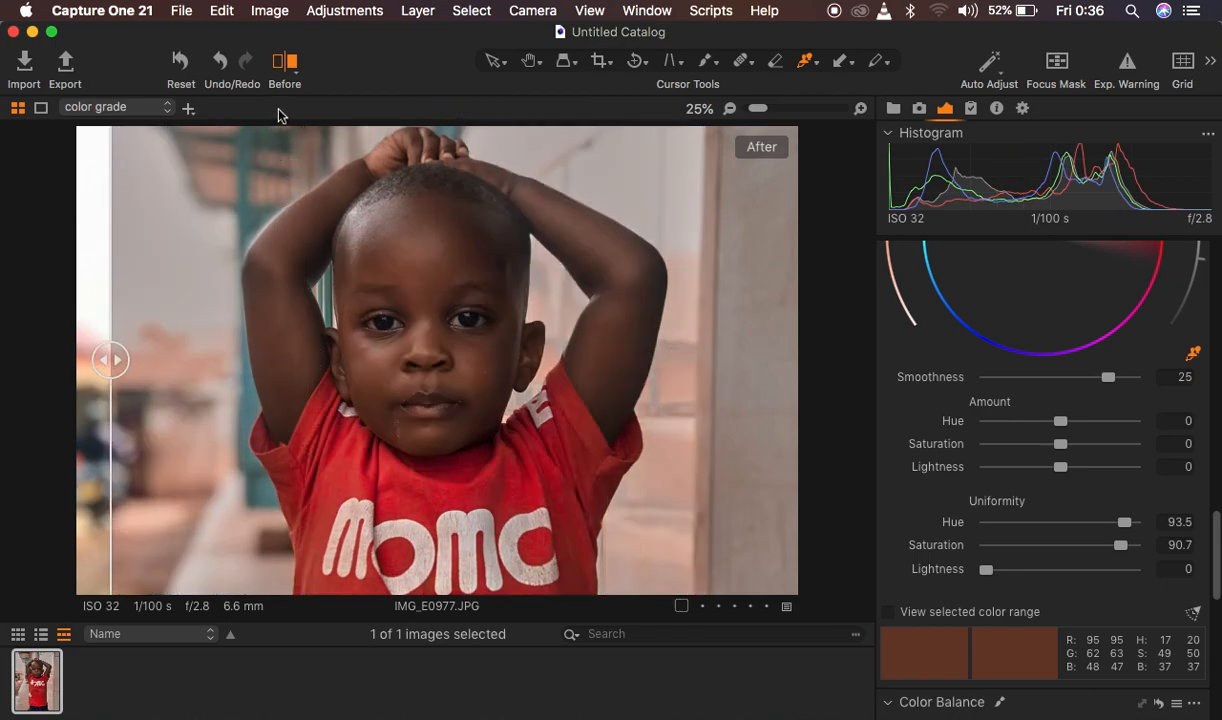
pyautogui.click(285, 64)
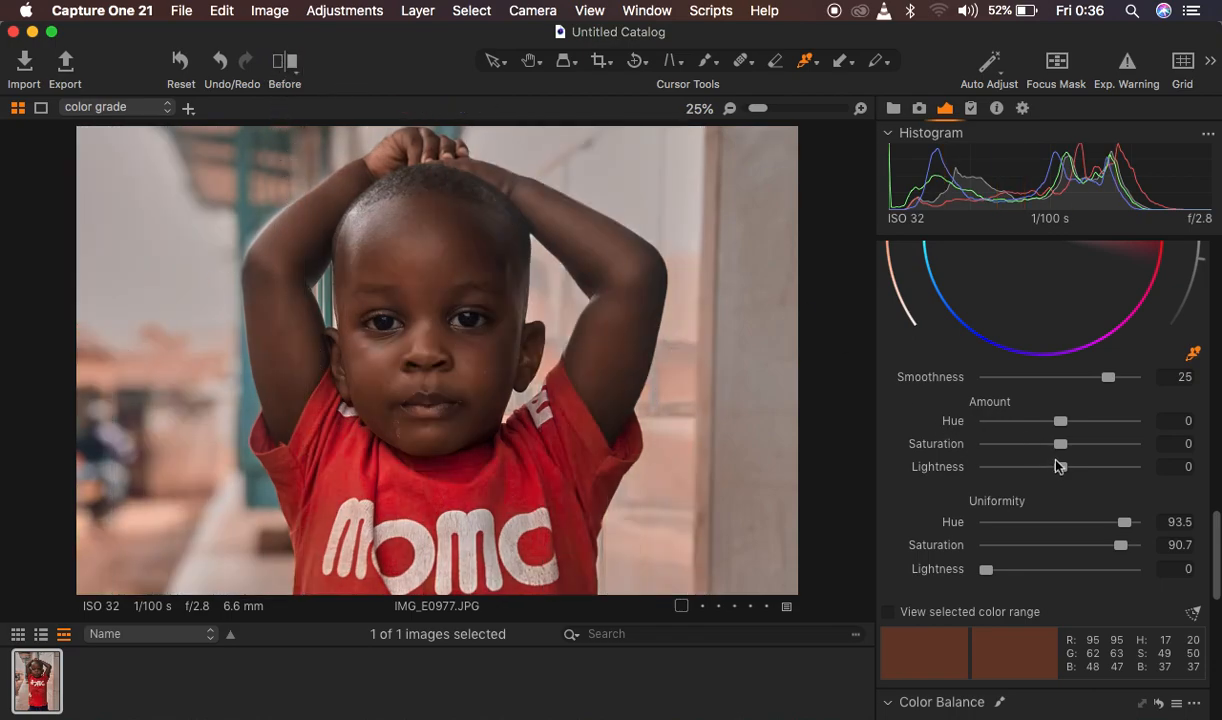
# Raise the skin tone Saturation amount to 9.6 and the High Dynamic Range Shadow to 18 on the color grade layer.
pyautogui.moveTo(1063, 448)
pyautogui.mouseDown()
pyautogui.moveTo(1098, 453)
pyautogui.moveTo(1087, 451)
pyautogui.mouseUp()
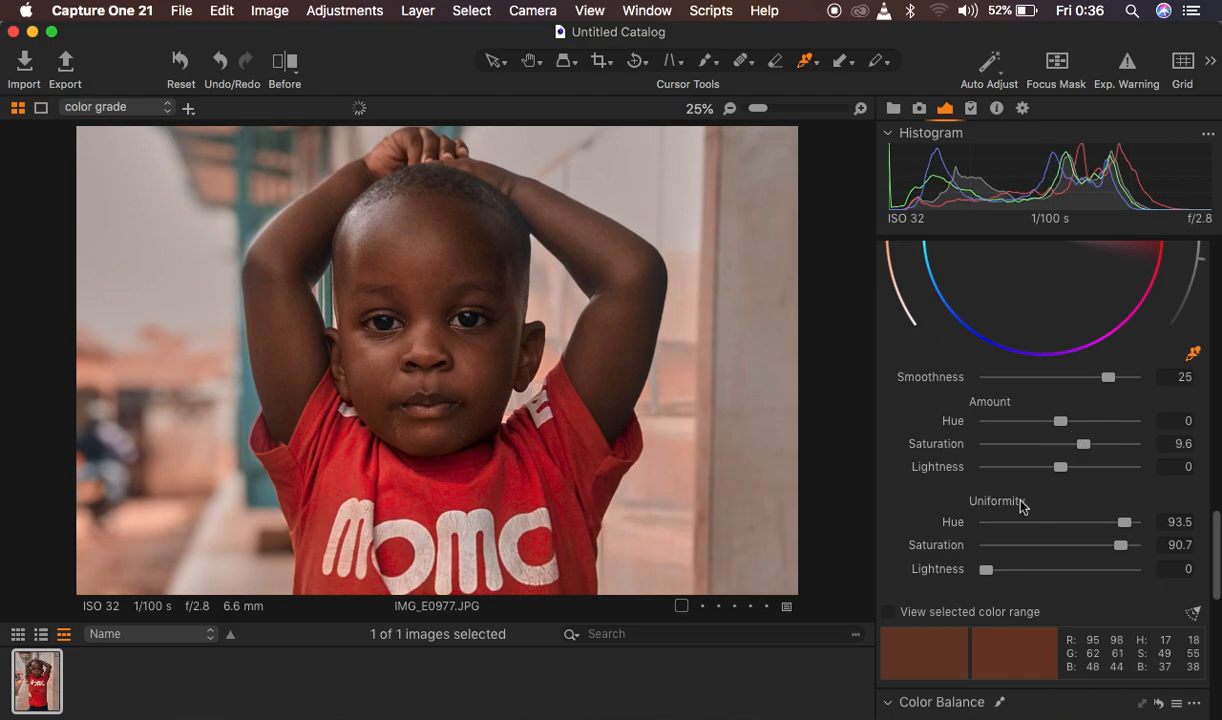
pyautogui.press('super+0')
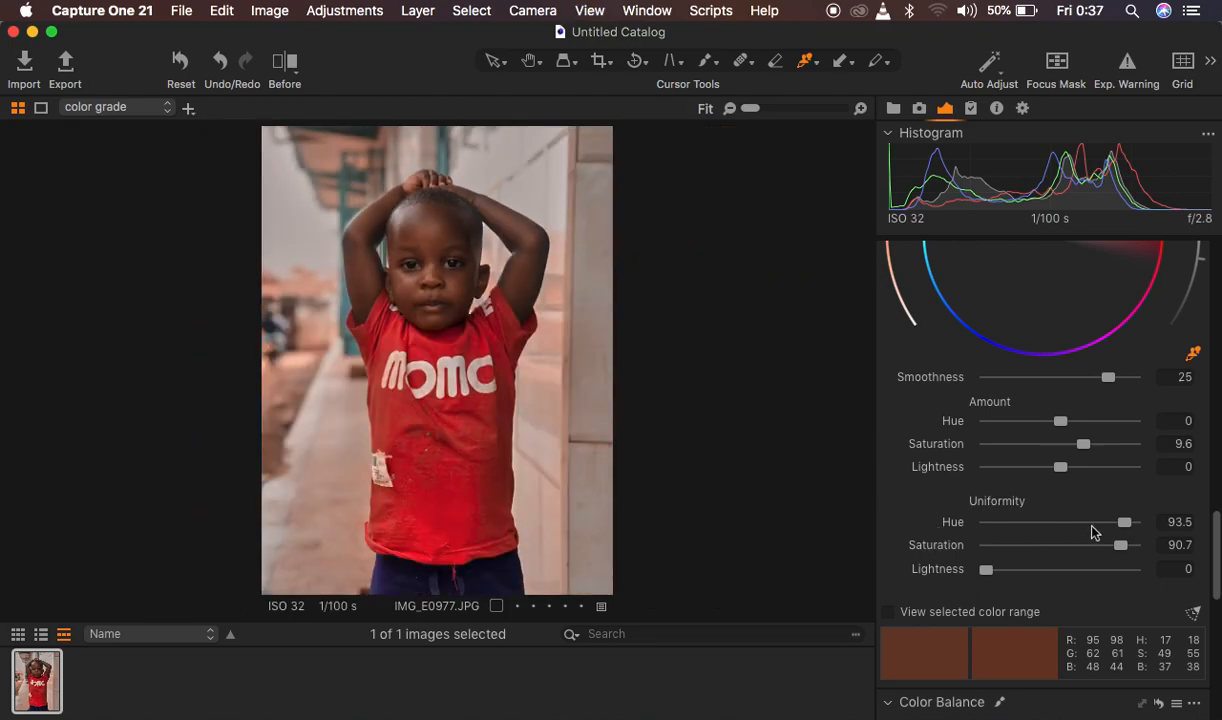
pyautogui.scroll(15, 1094, 533)
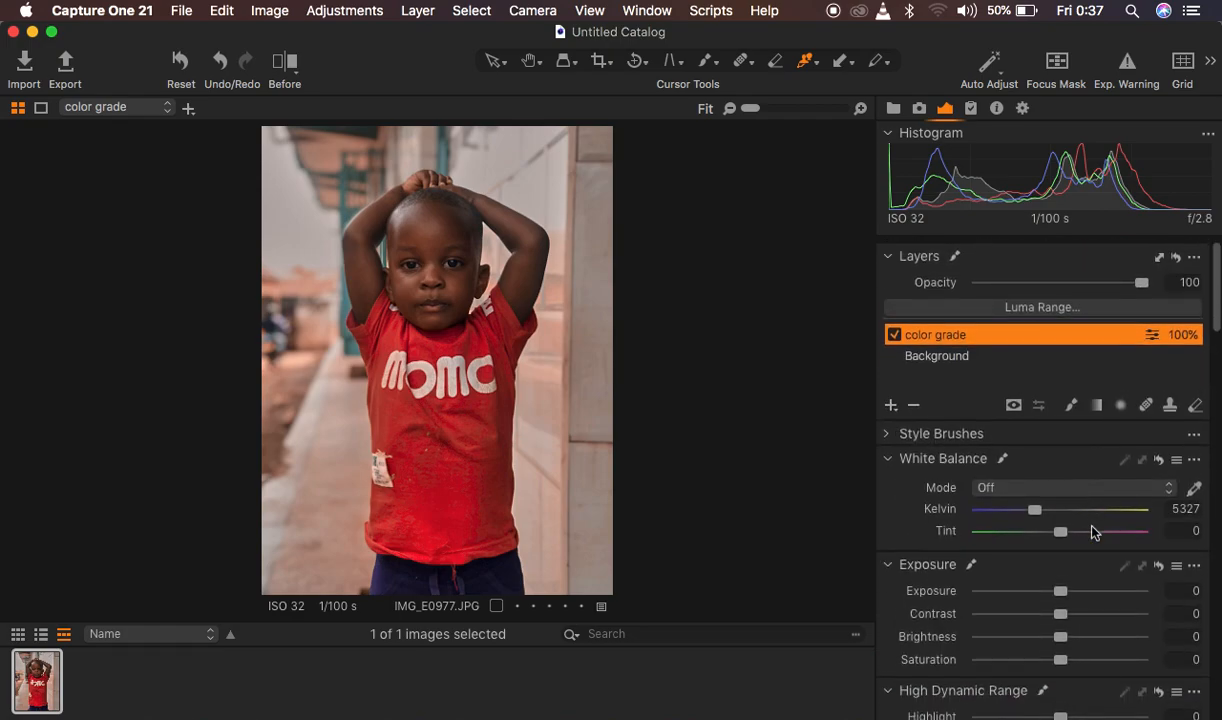
pyautogui.scroll(-5, 1075, 622)
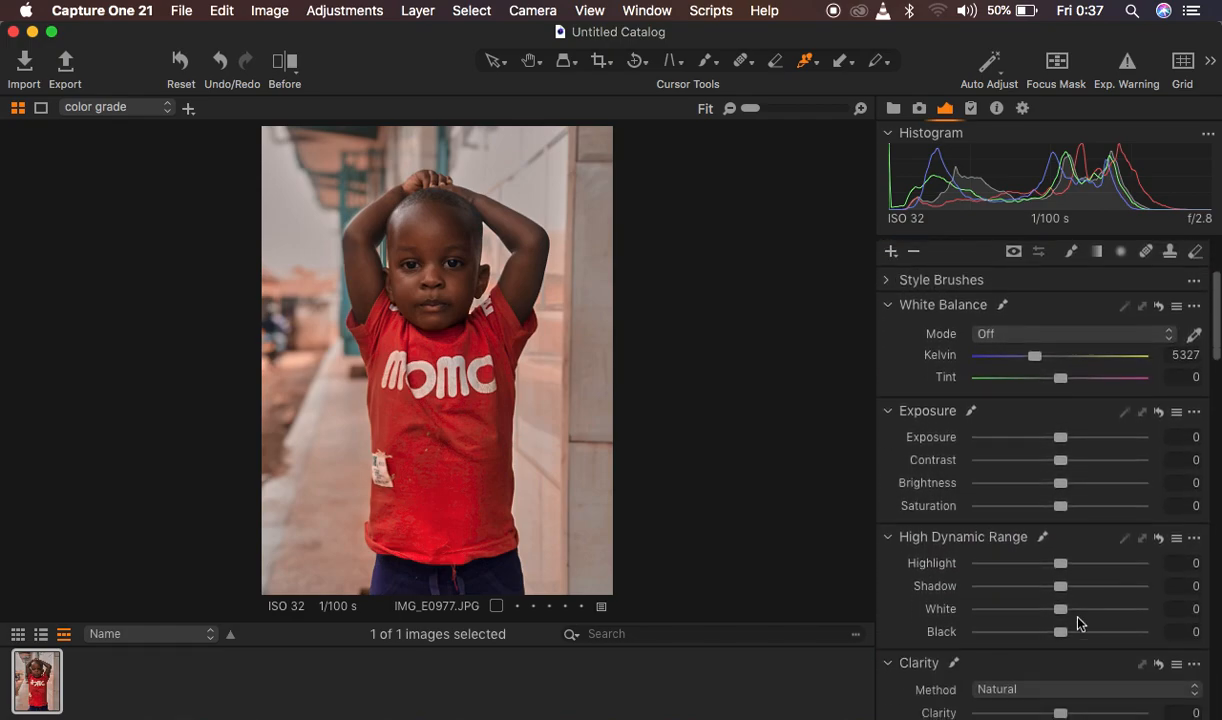
pyautogui.moveTo(1061, 587); pyautogui.dragTo(1076, 591)
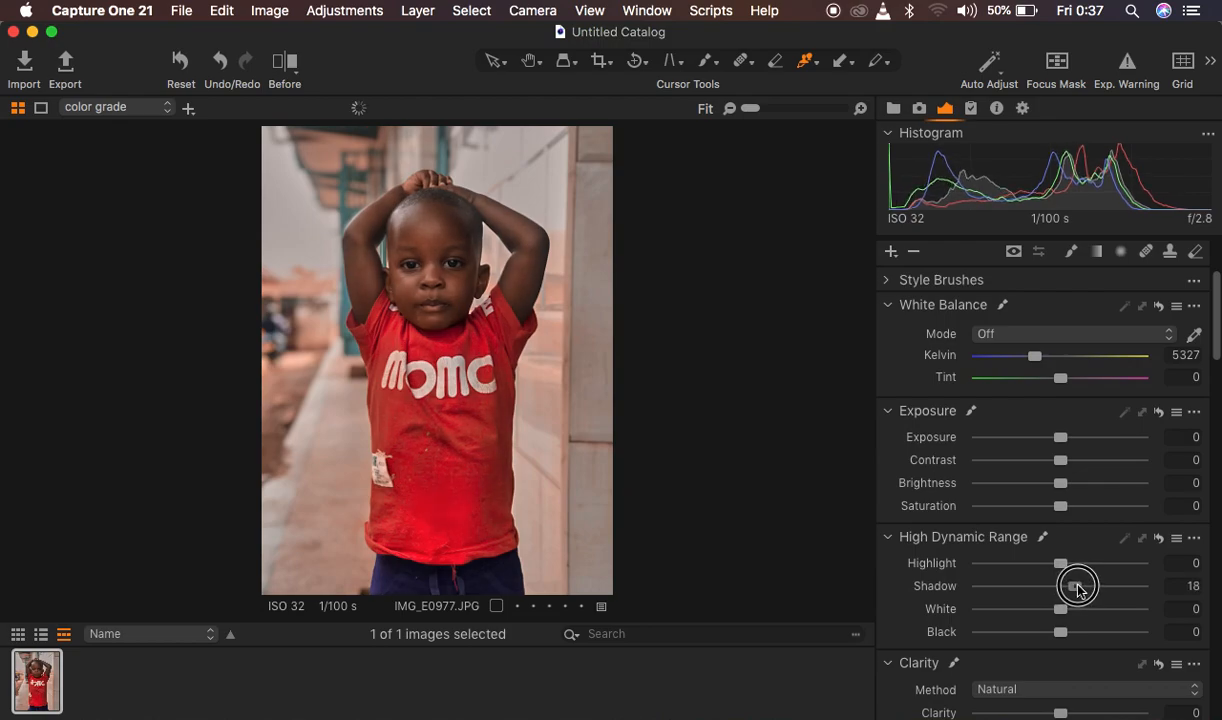
# In the basic Color Editor, shift the red range's Hue to about 14 so the shirt turns orange.
pyautogui.scroll(-10, 1078, 590)
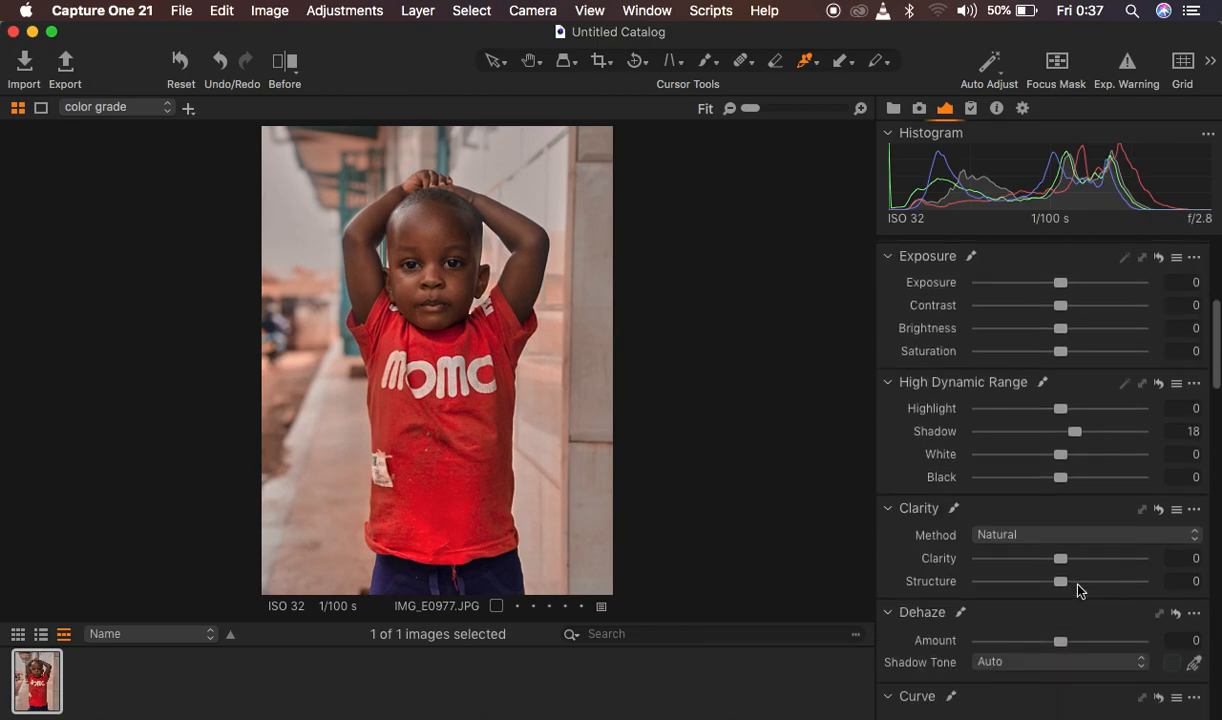
pyautogui.scroll(-10, 1078, 590)
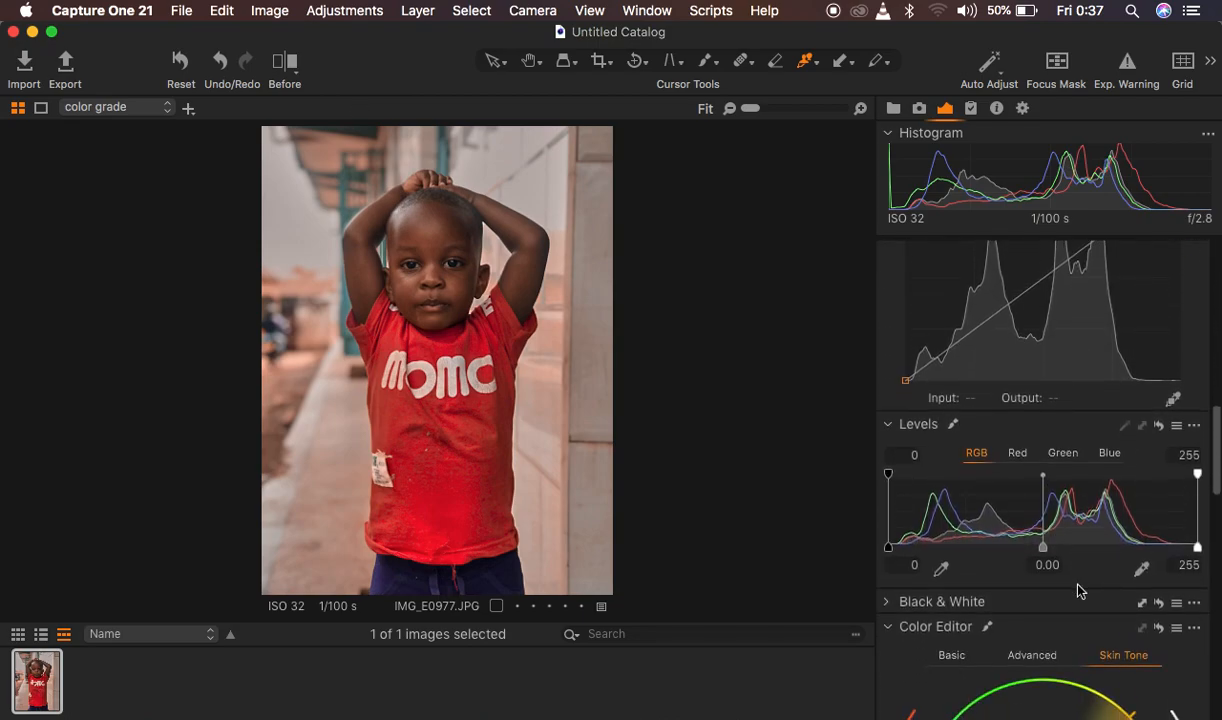
pyautogui.scroll(-5, 1078, 590)
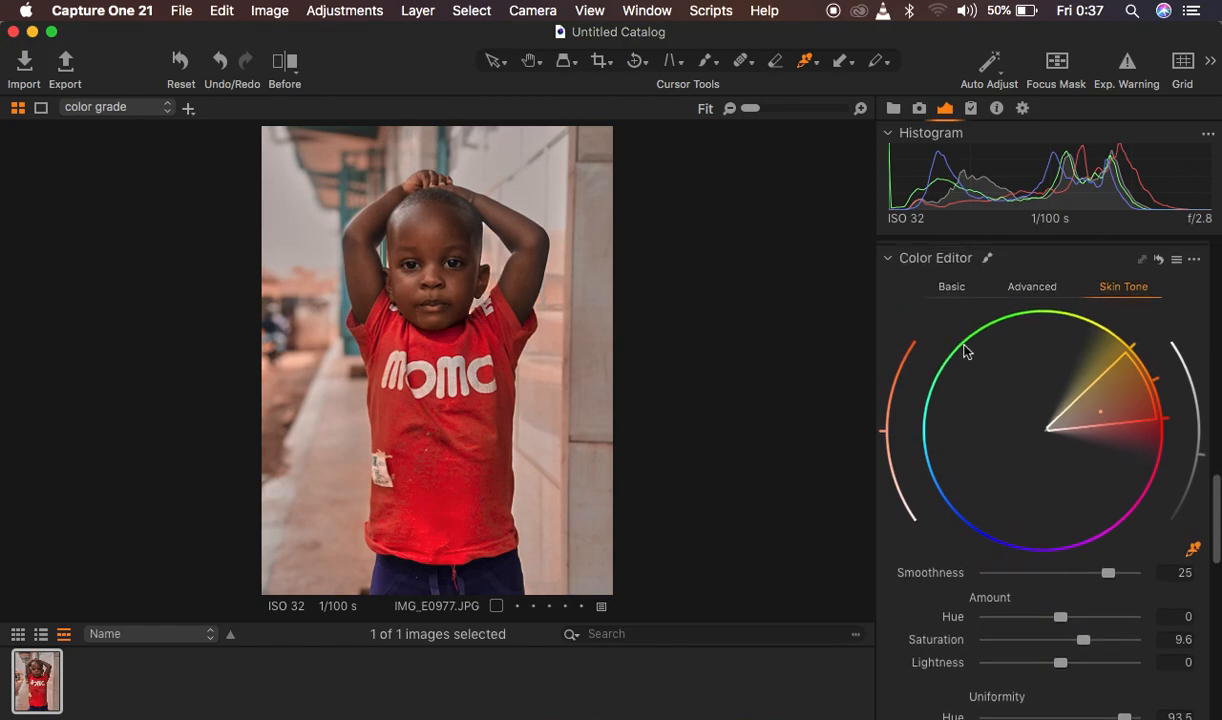
pyautogui.click(950, 289)
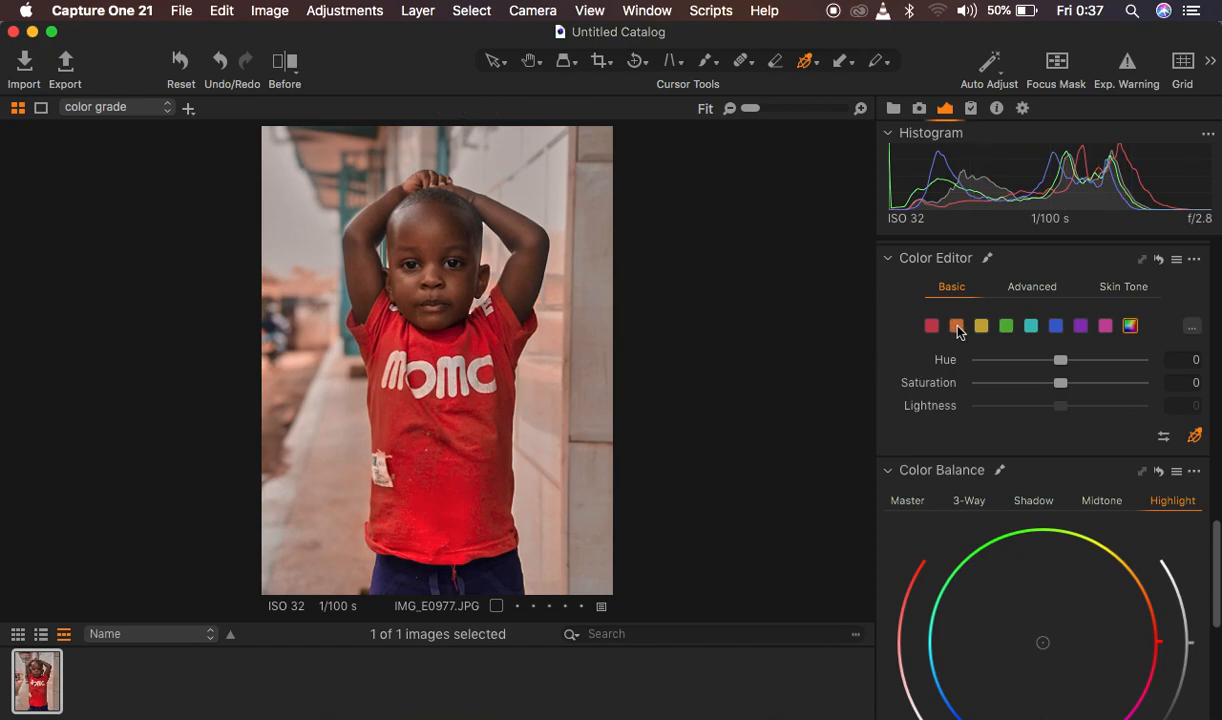
pyautogui.click(932, 330)
pyautogui.moveTo(1061, 360); pyautogui.dragTo(1083, 360)
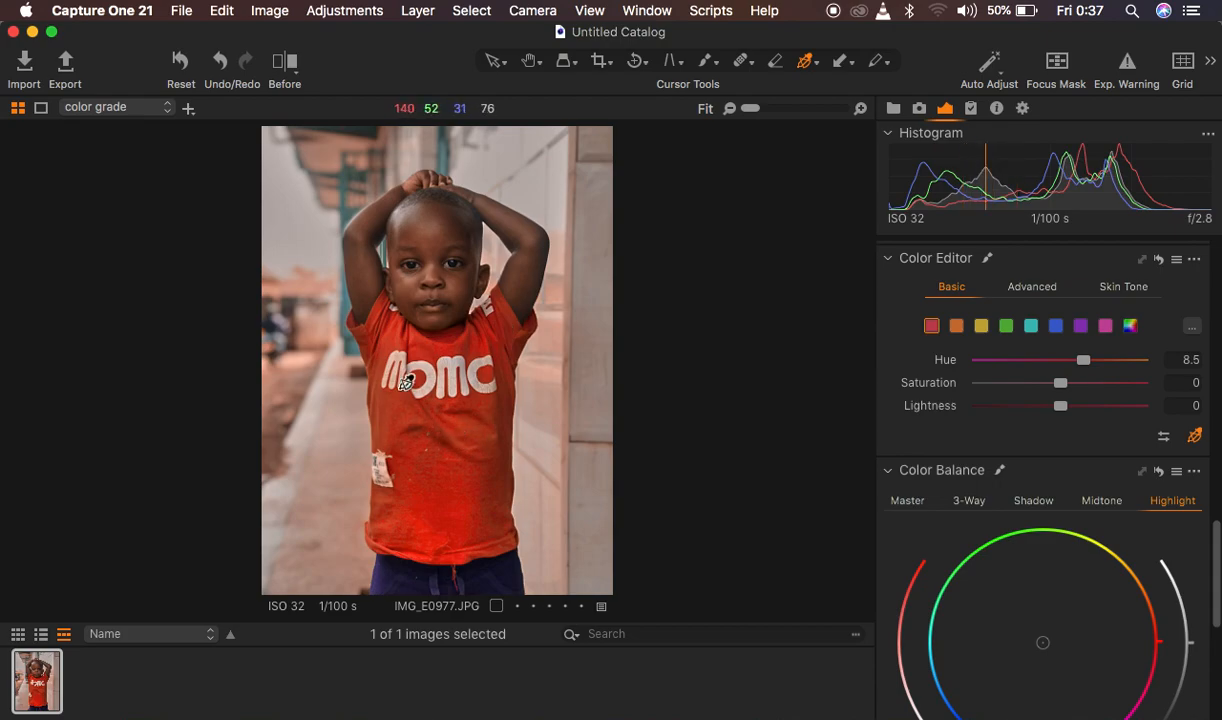
pyautogui.moveTo(1085, 361)
pyautogui.mouseDown()
pyautogui.moveTo(1108, 362)
pyautogui.moveTo(1097, 361)
pyautogui.mouseUp()
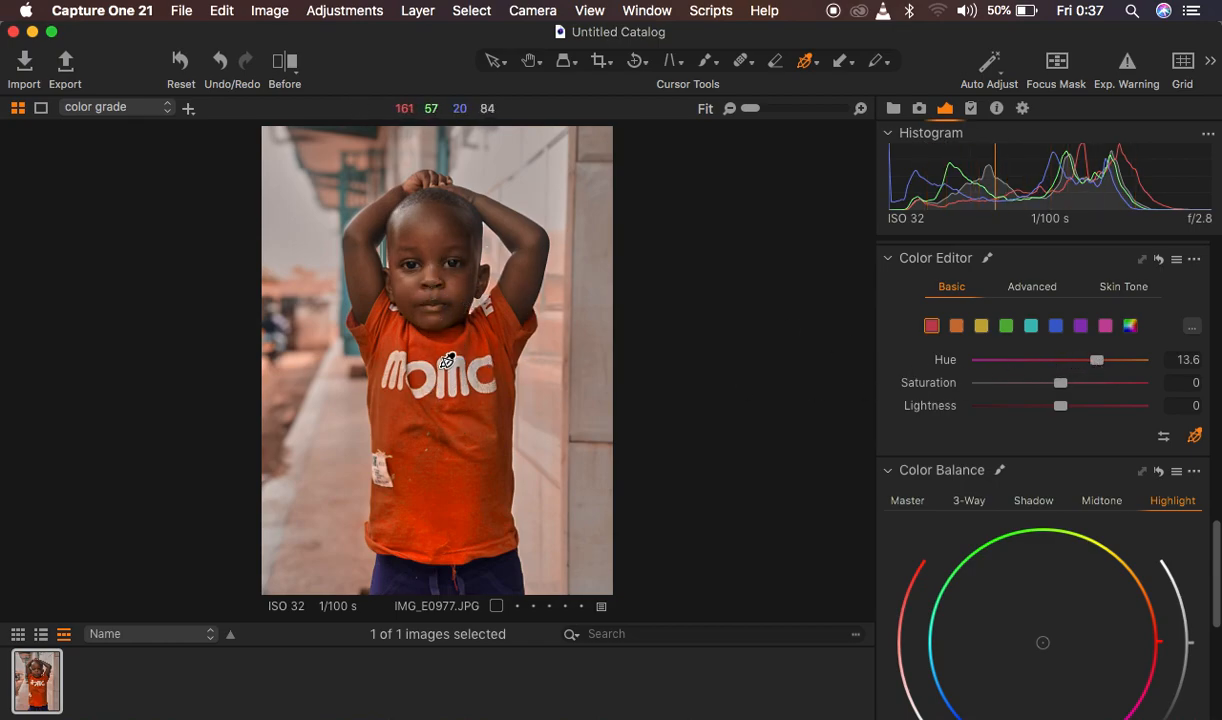
pyautogui.moveTo(1100, 363)
pyautogui.mouseDown()
pyautogui.moveTo(1111, 366)
pyautogui.moveTo(1100, 366)
pyautogui.mouseUp()
# Try adjusting the orange range, leave it neutral, and set the blue range's Hue to -22.6.
pyautogui.click(956, 326)
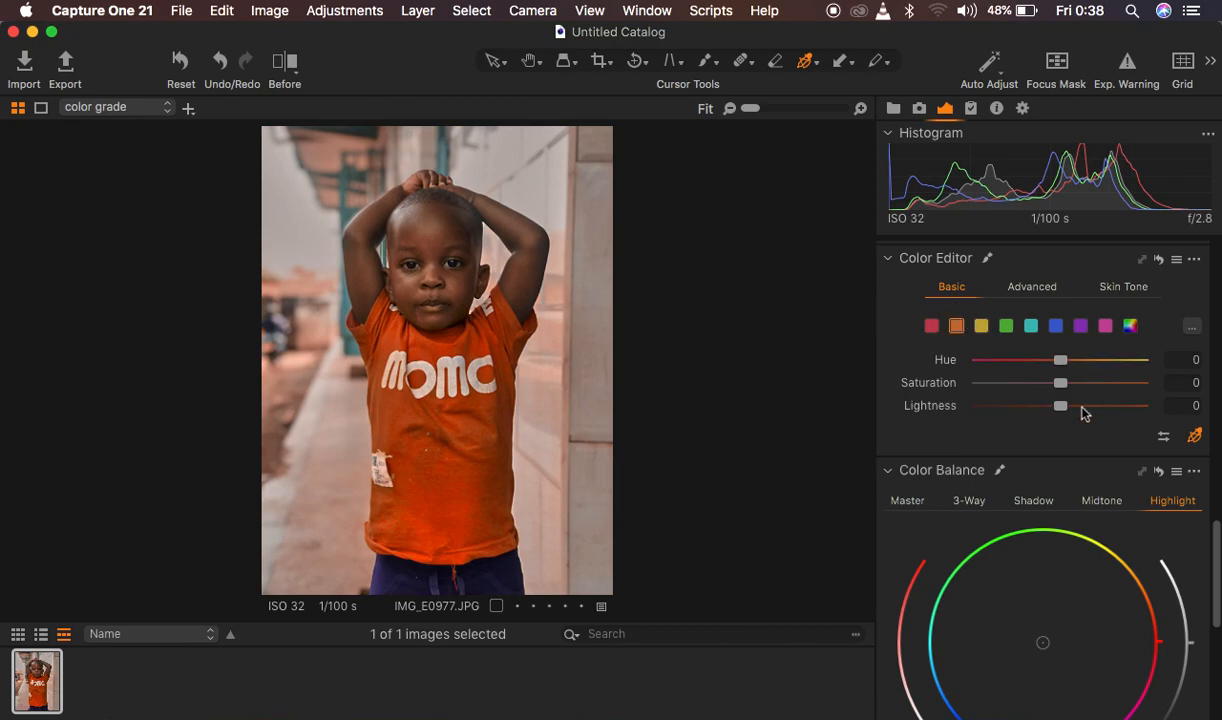
pyautogui.moveTo(1064, 409); pyautogui.dragTo(1064, 385)
pyautogui.click(1056, 327)
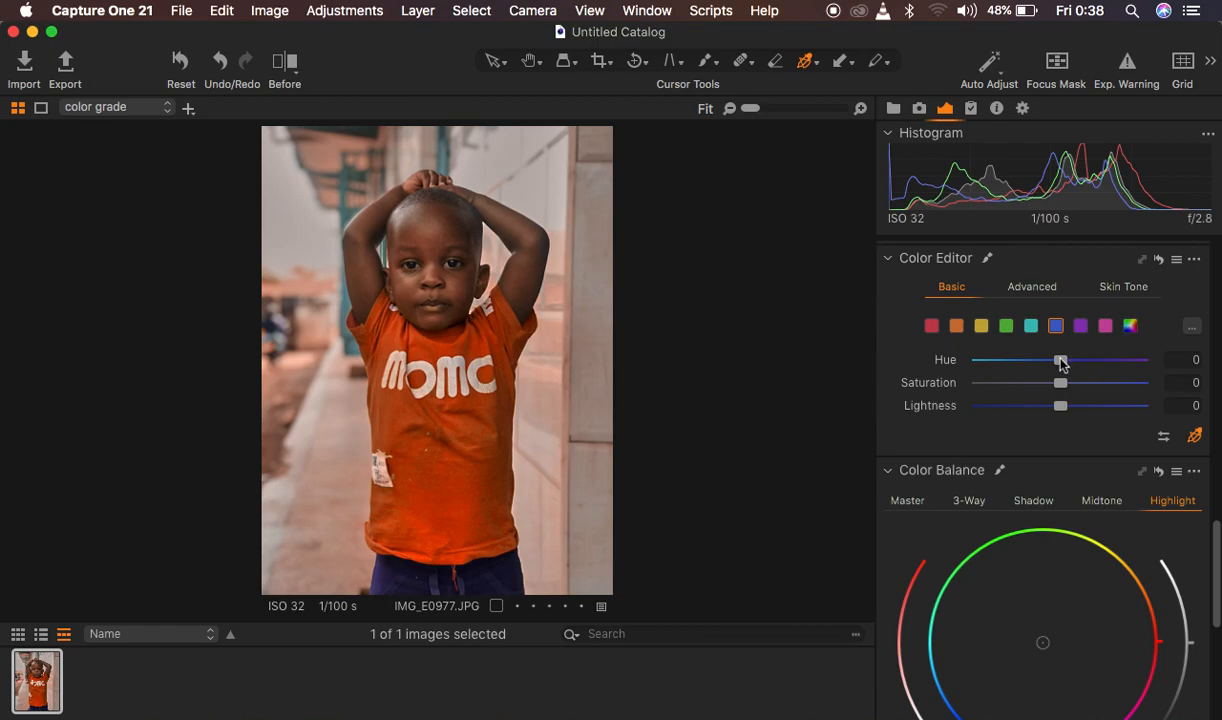
pyautogui.moveTo(1062, 364); pyautogui.dragTo(1004, 366)
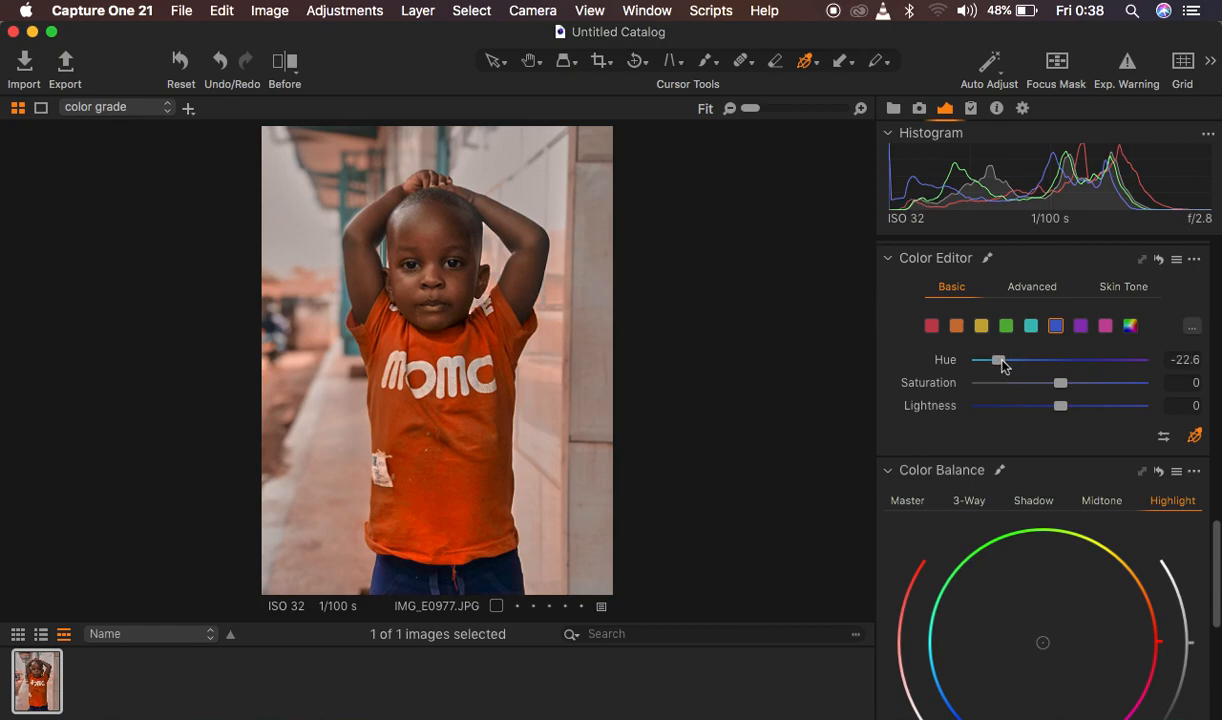
# Tint the shadows slightly toward cyan with Color Balance.
pyautogui.scroll(-4, 1113, 574)
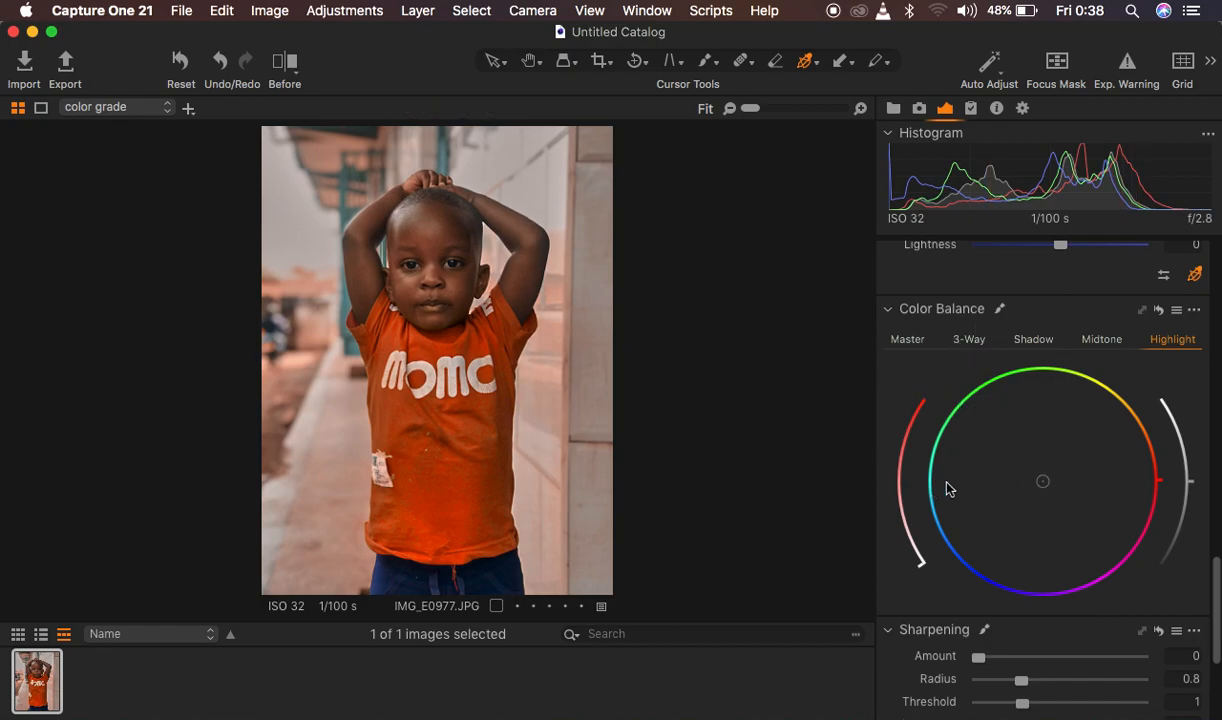
pyautogui.click(1031, 342)
pyautogui.click(1168, 340)
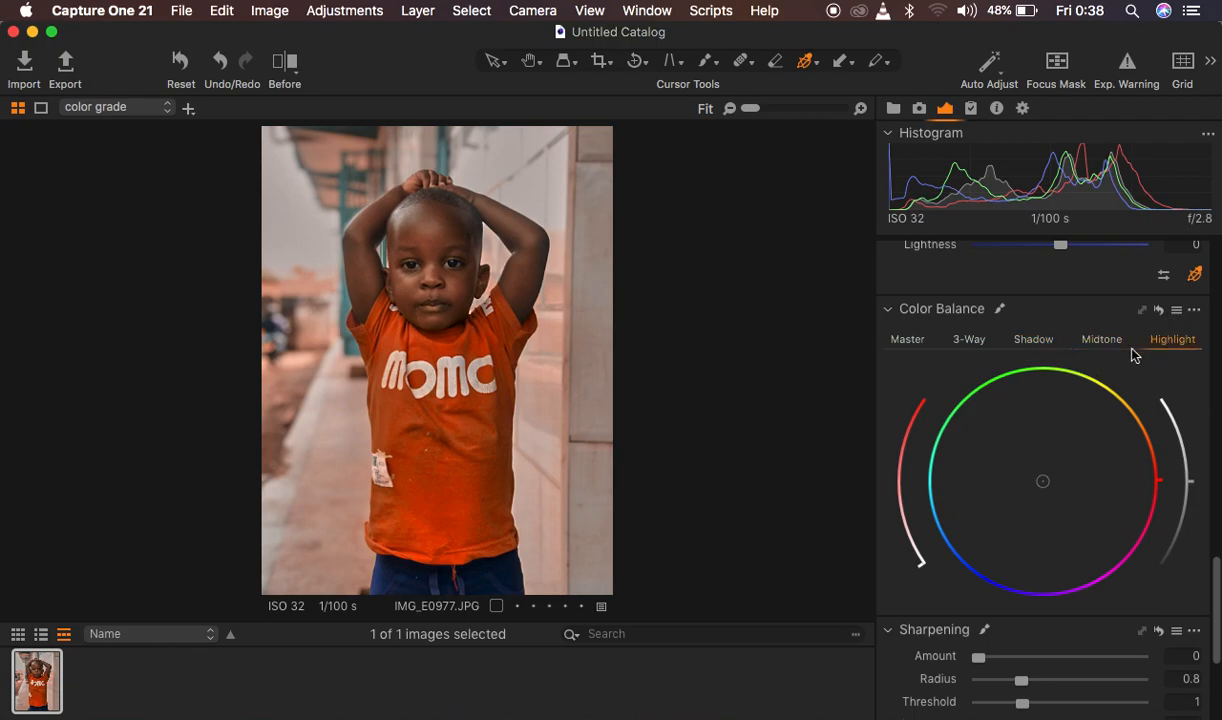
pyautogui.click(1027, 342)
pyautogui.moveTo(1043, 486)
pyautogui.mouseDown()
pyautogui.moveTo(1005, 486)
pyautogui.moveTo(1030, 482)
pyautogui.mouseUp()
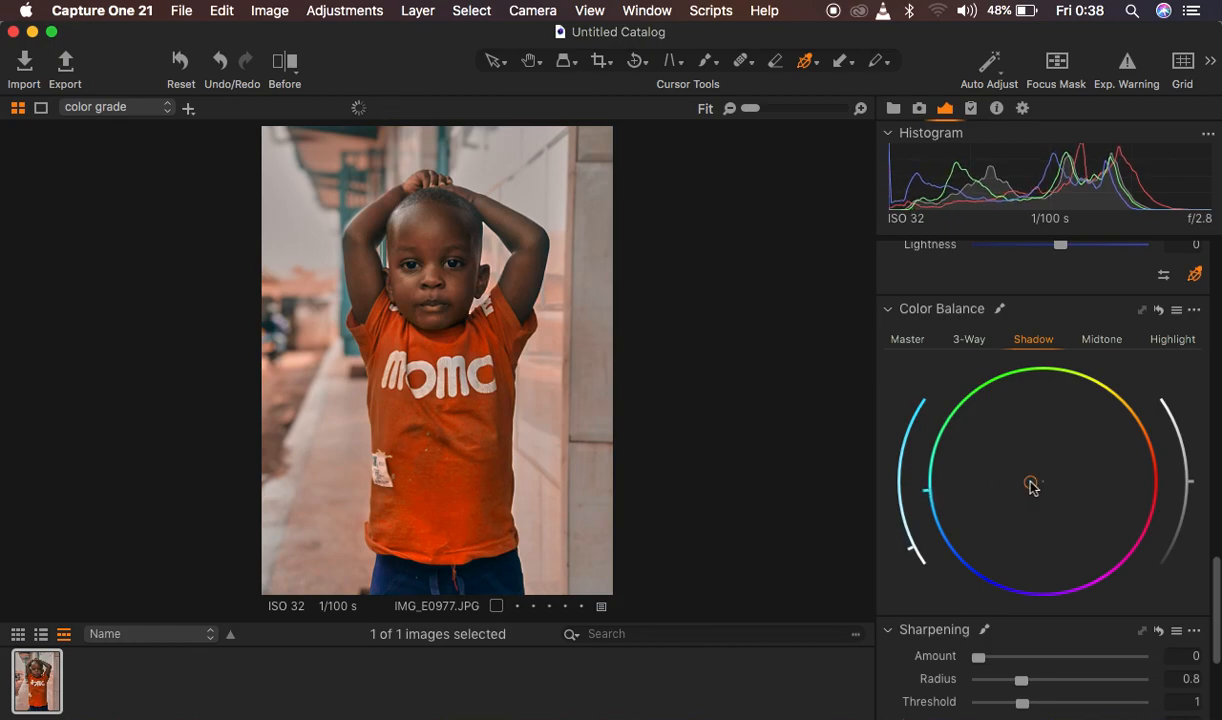
# Try a strong orange Color Balance tint on the midtones, reduce it to a slight one, and tint the highlights slightly yellow-green.
pyautogui.click(1100, 341)
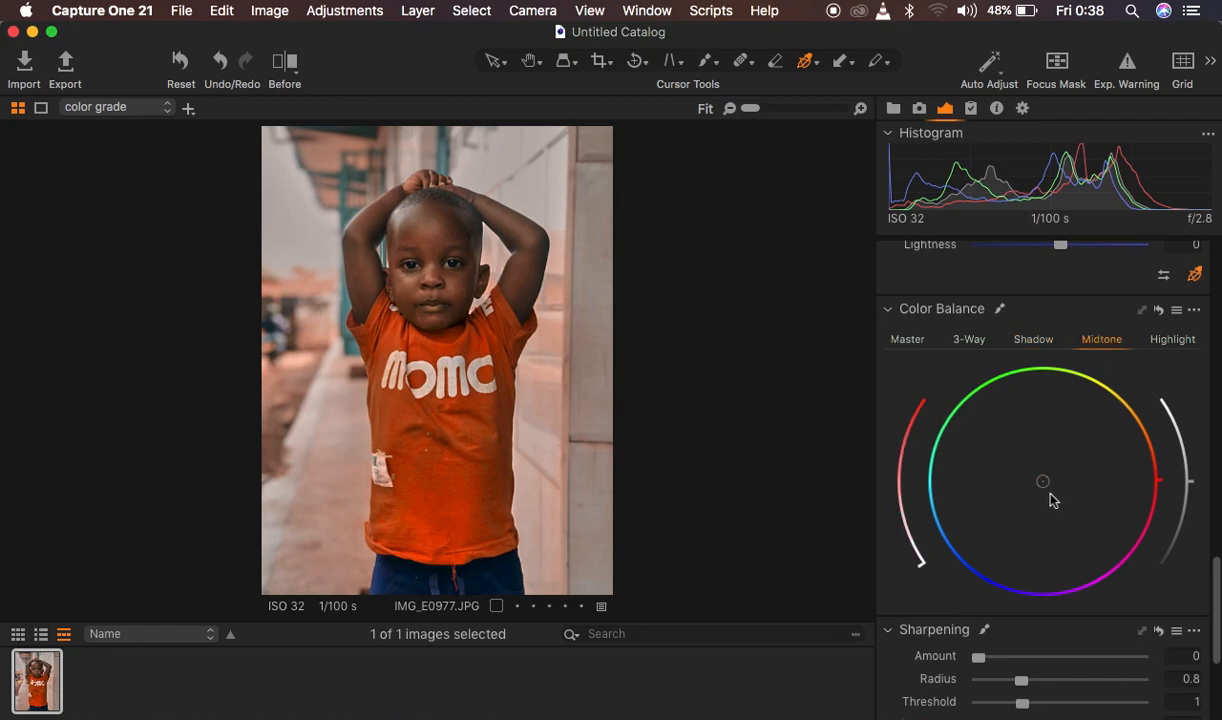
pyautogui.moveTo(1046, 486); pyautogui.dragTo(1117, 457)
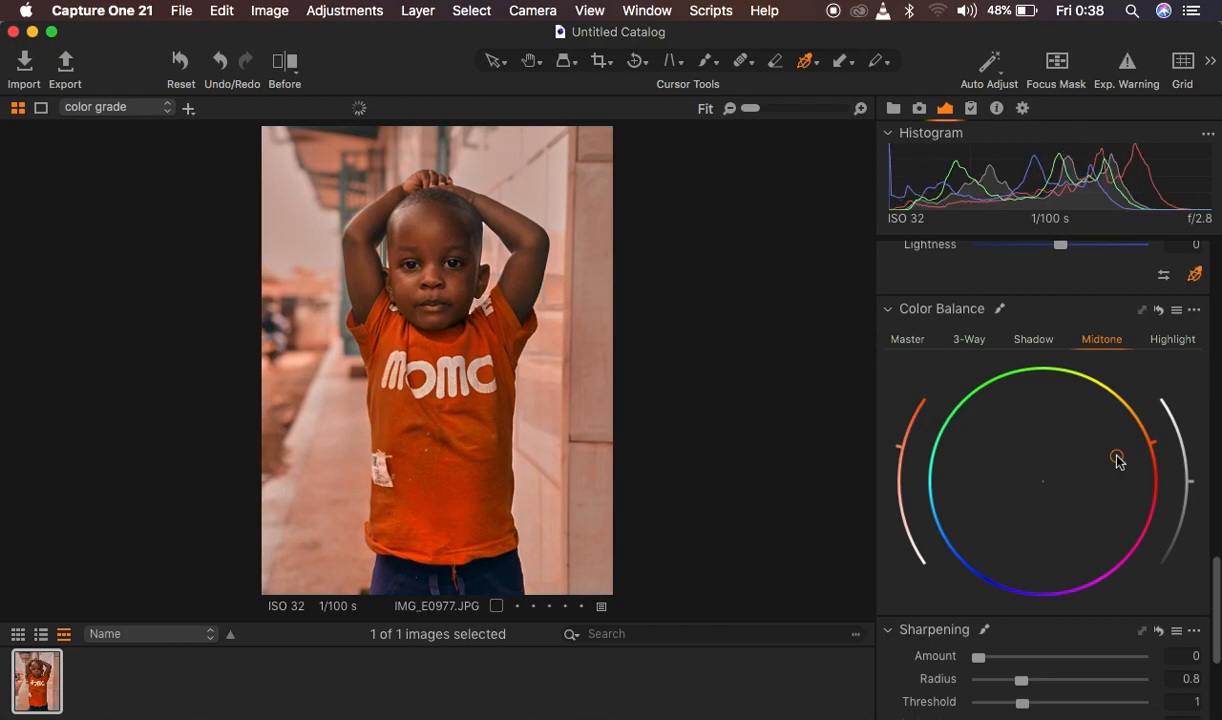
pyautogui.moveTo(1115, 459); pyautogui.dragTo(1060, 478)
pyautogui.click(1166, 341)
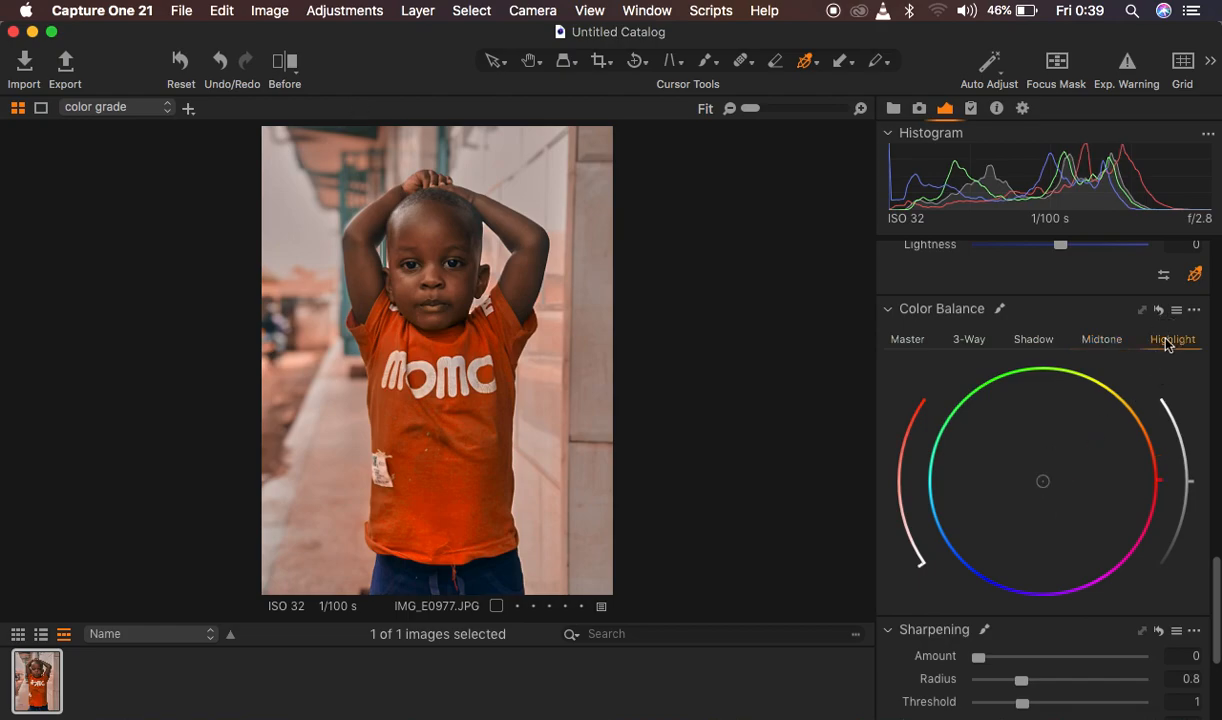
pyautogui.moveTo(1047, 487); pyautogui.dragTo(1044, 463)
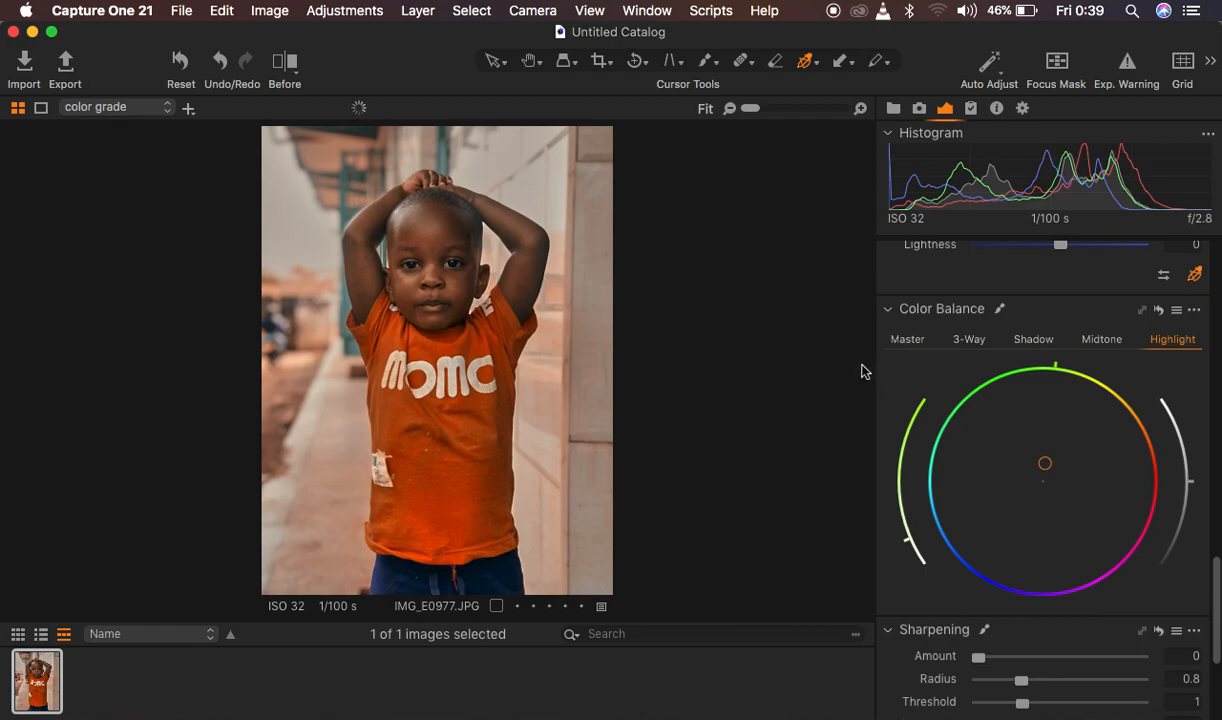
# In the Color Editor's Skin Tone mode, set the Amount Saturation to 13.7 and the Amount Lightness to 2.3.
pyautogui.scroll(5, 1102, 445)
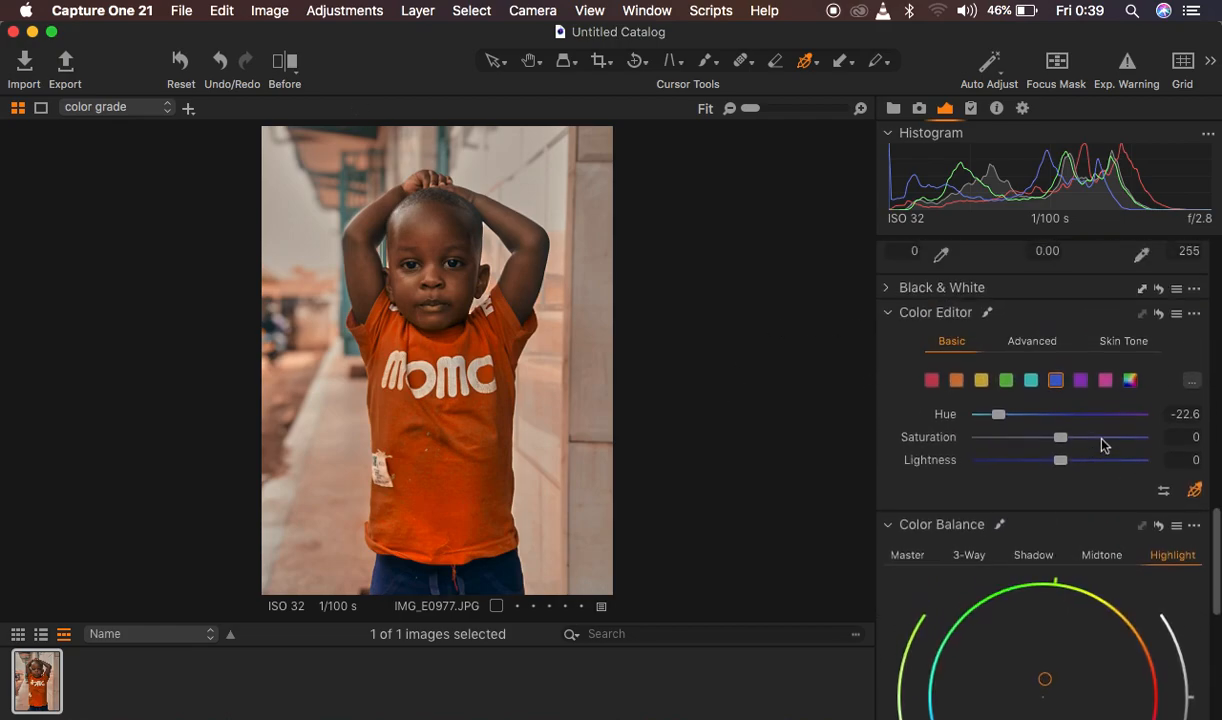
pyautogui.click(1113, 342)
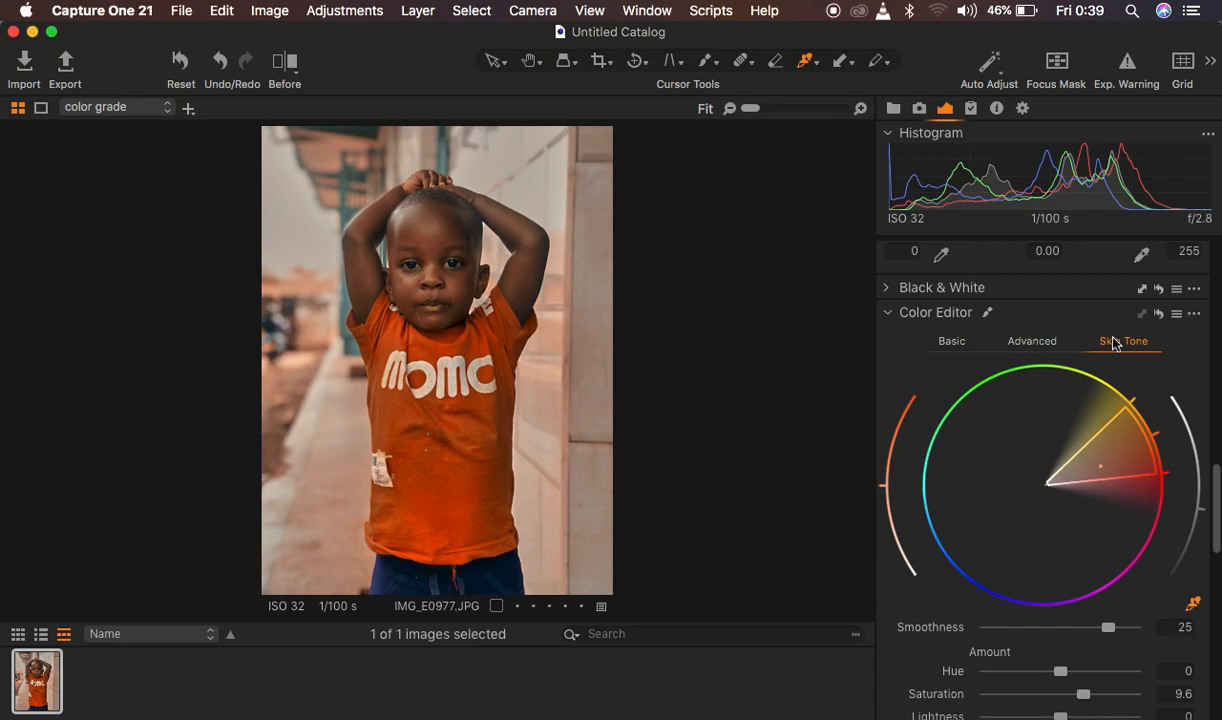
pyautogui.scroll(-3, 1117, 580)
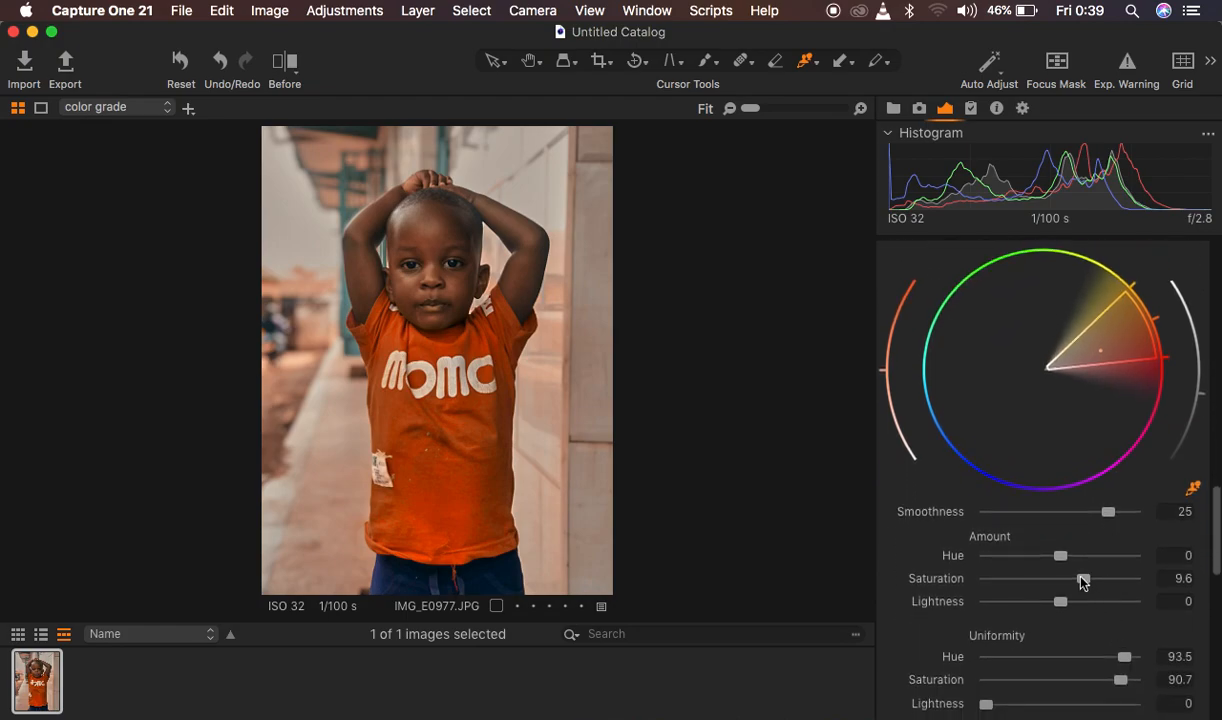
pyautogui.moveTo(1084, 581)
pyautogui.mouseDown()
pyautogui.moveTo(1095, 579)
pyautogui.moveTo(1060, 602)
pyautogui.moveTo(1077, 603)
pyautogui.mouseUp()
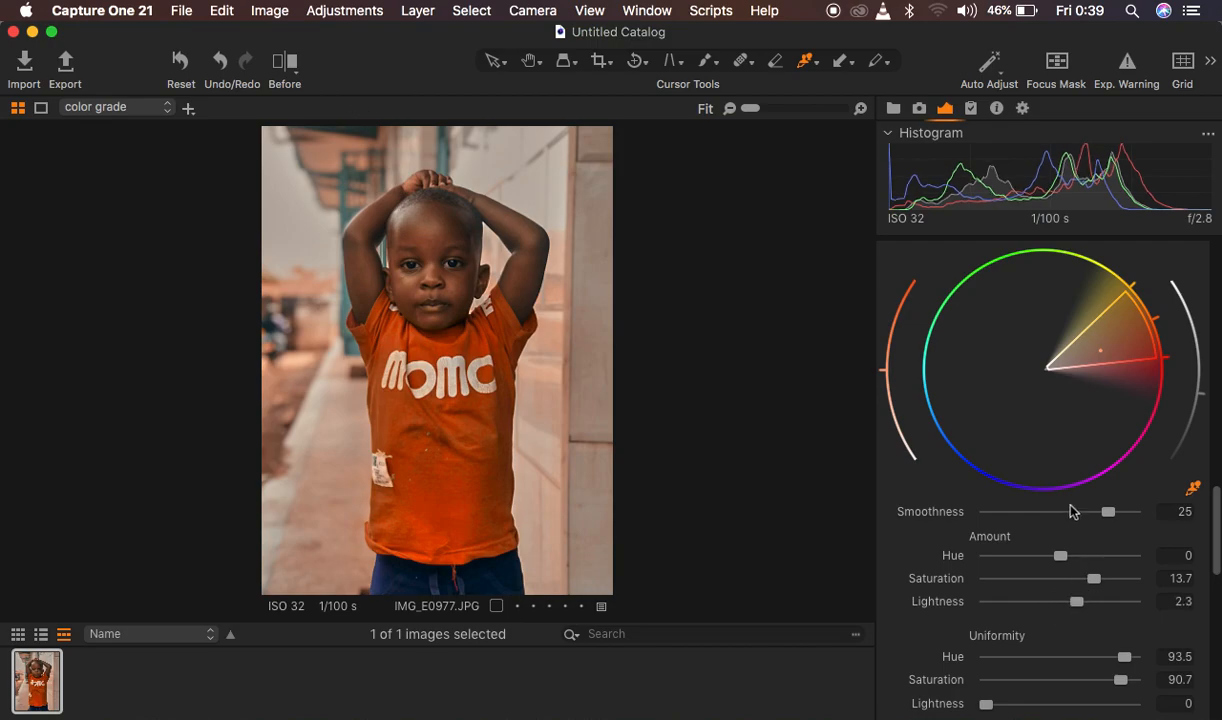
# In the basic Color Editor, set the orange range's Hue to -2.5, Saturation to 4 and Lightness to -1.6.
pyautogui.scroll(3, 1070, 505)
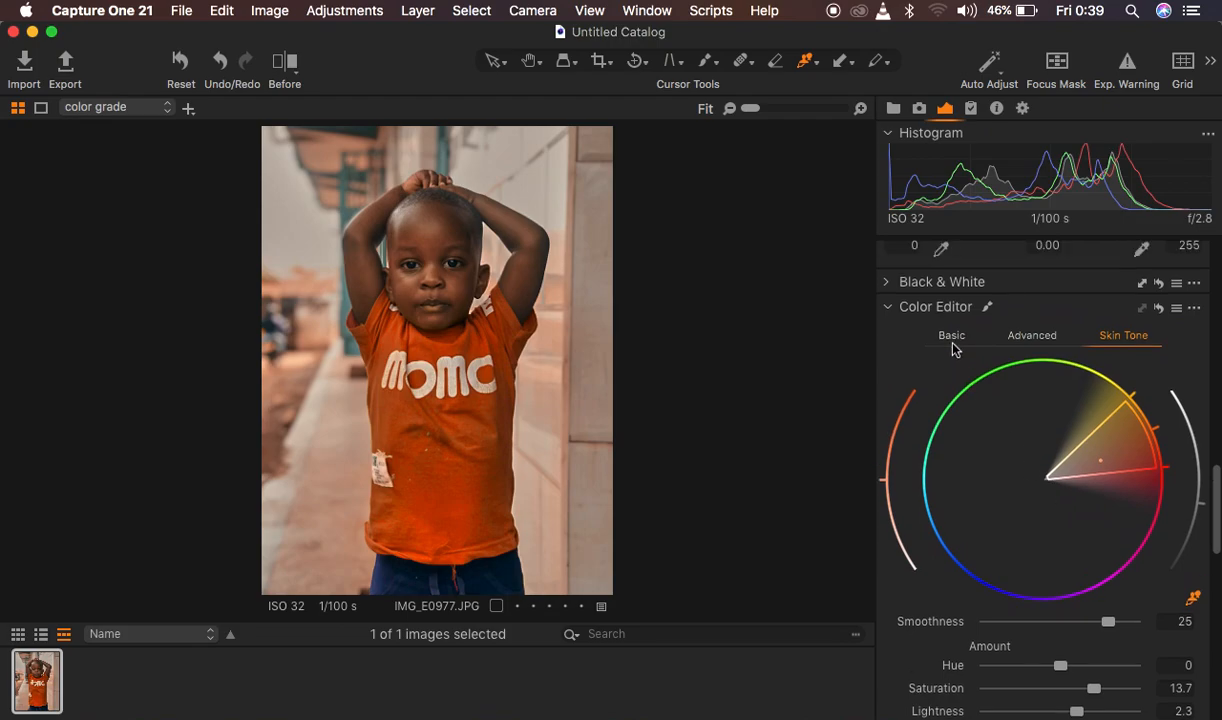
pyautogui.click(952, 338)
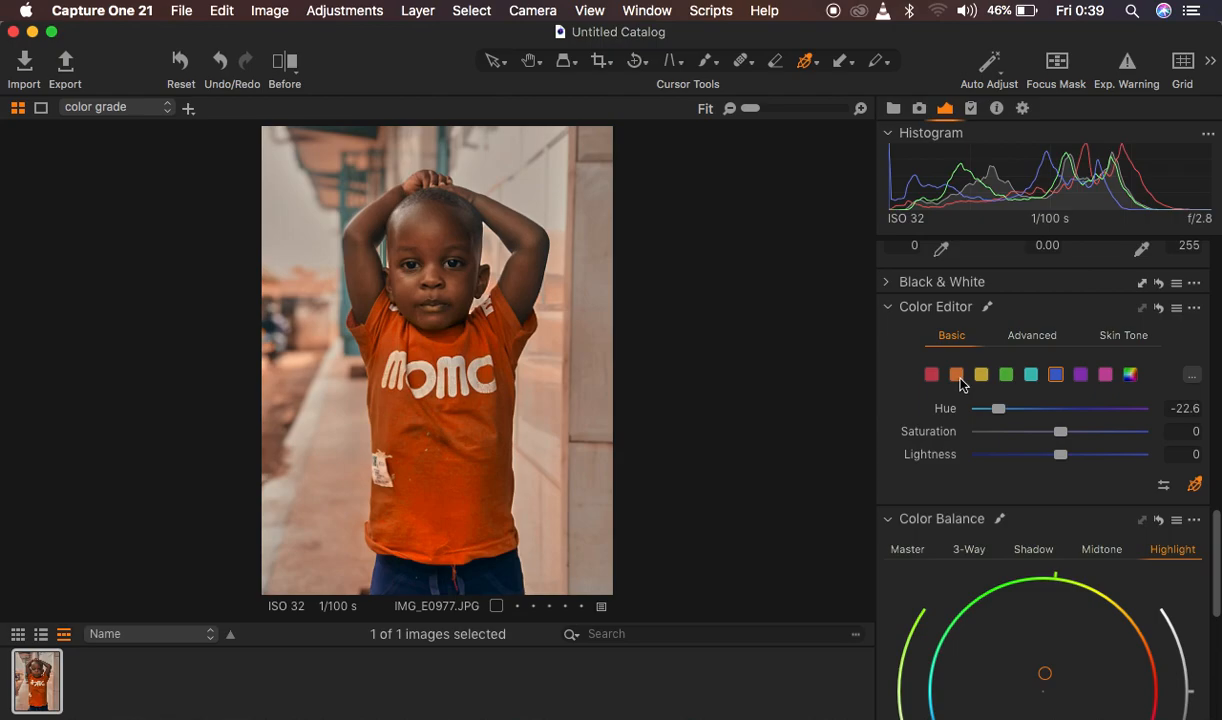
pyautogui.click(957, 377)
pyautogui.moveTo(1063, 414); pyautogui.dragTo(1057, 414)
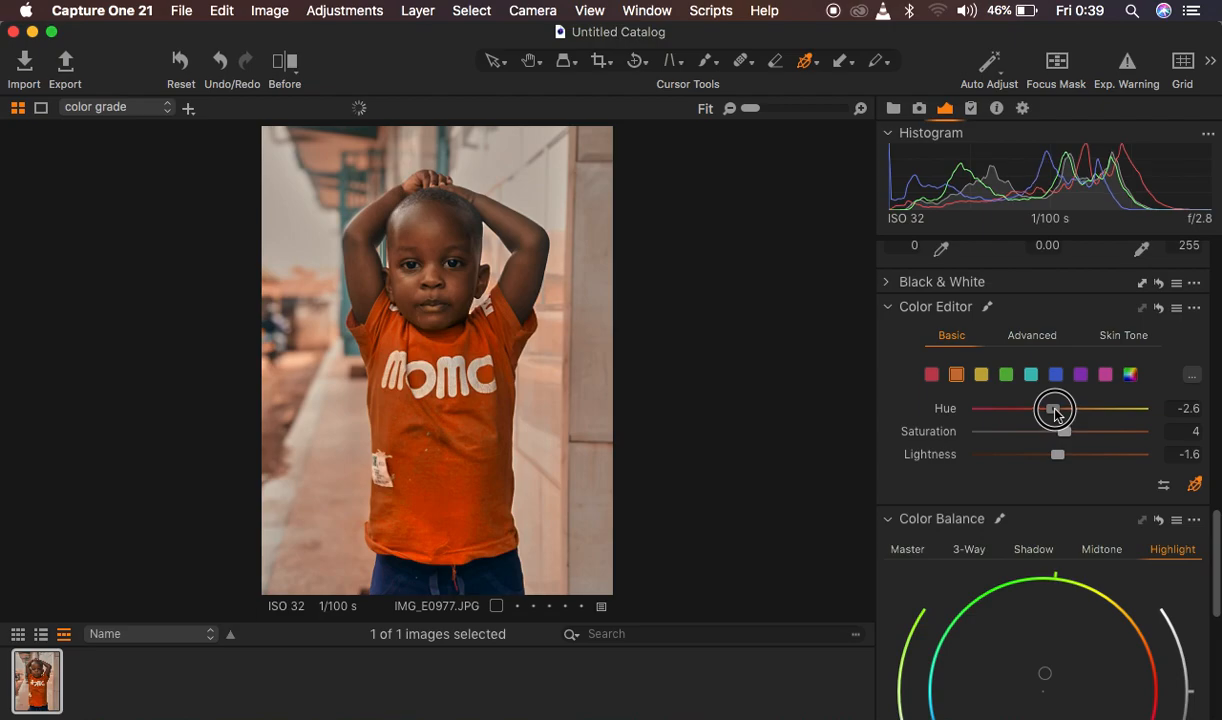
pyautogui.moveTo(1055, 413); pyautogui.dragTo(1056, 413)
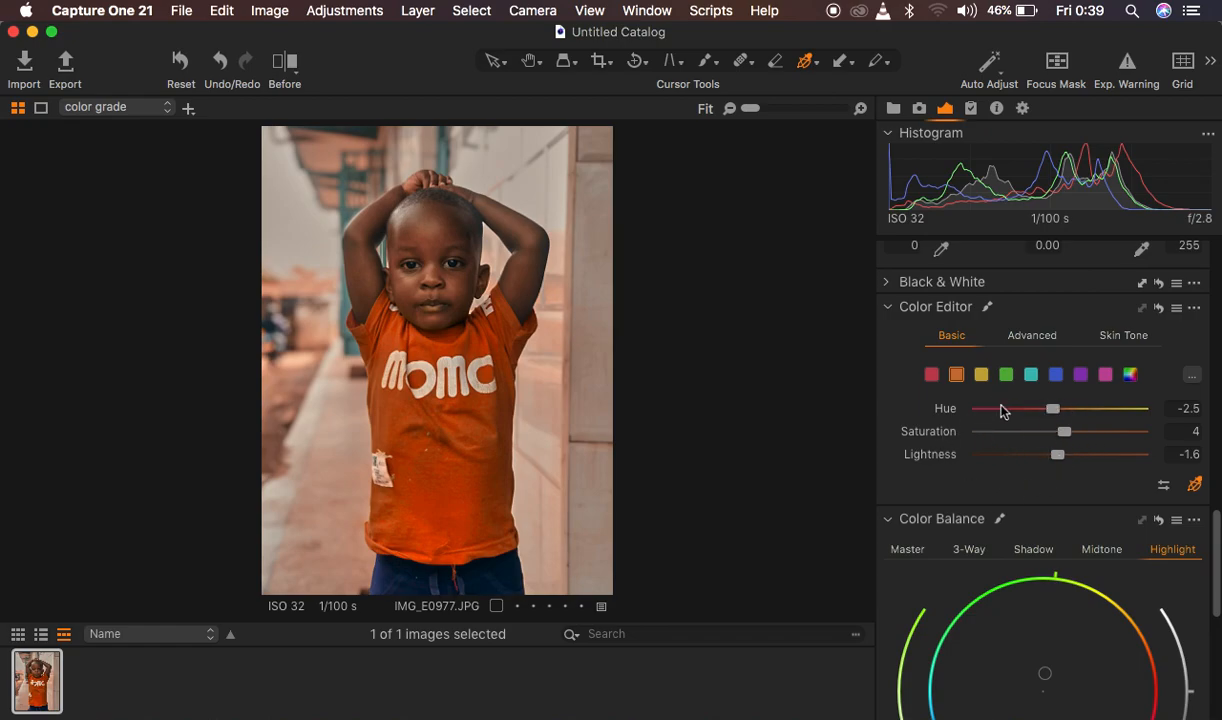
# Compare the original and the graded portrait in a before/after split view across the whole image, and close the comparison.
pyautogui.scroll(15, 1094, 430)
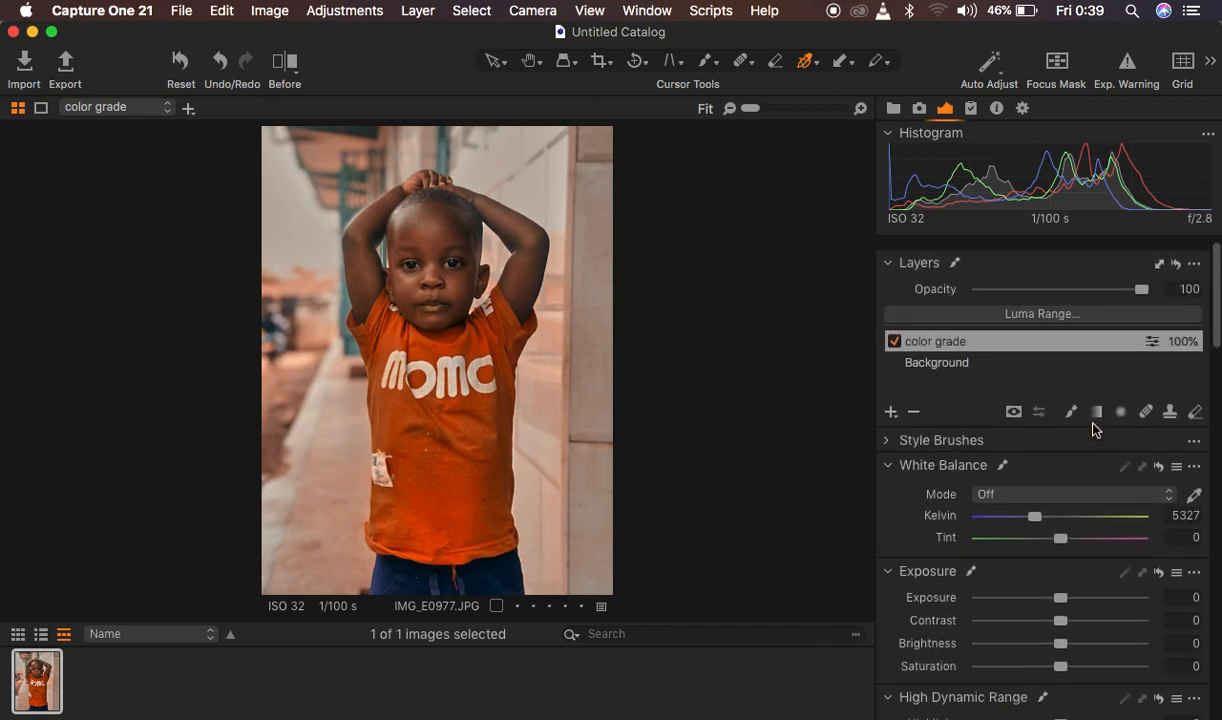
pyautogui.click(280, 61)
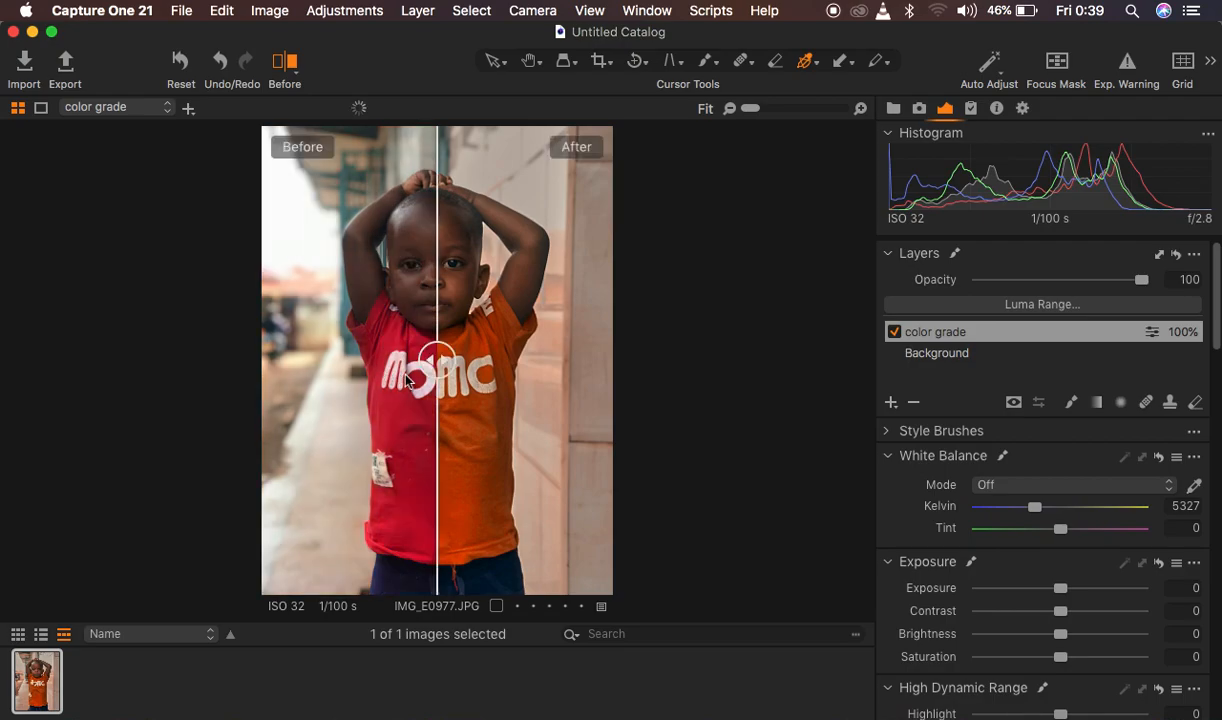
pyautogui.moveTo(432, 372); pyautogui.dragTo(205, 341)
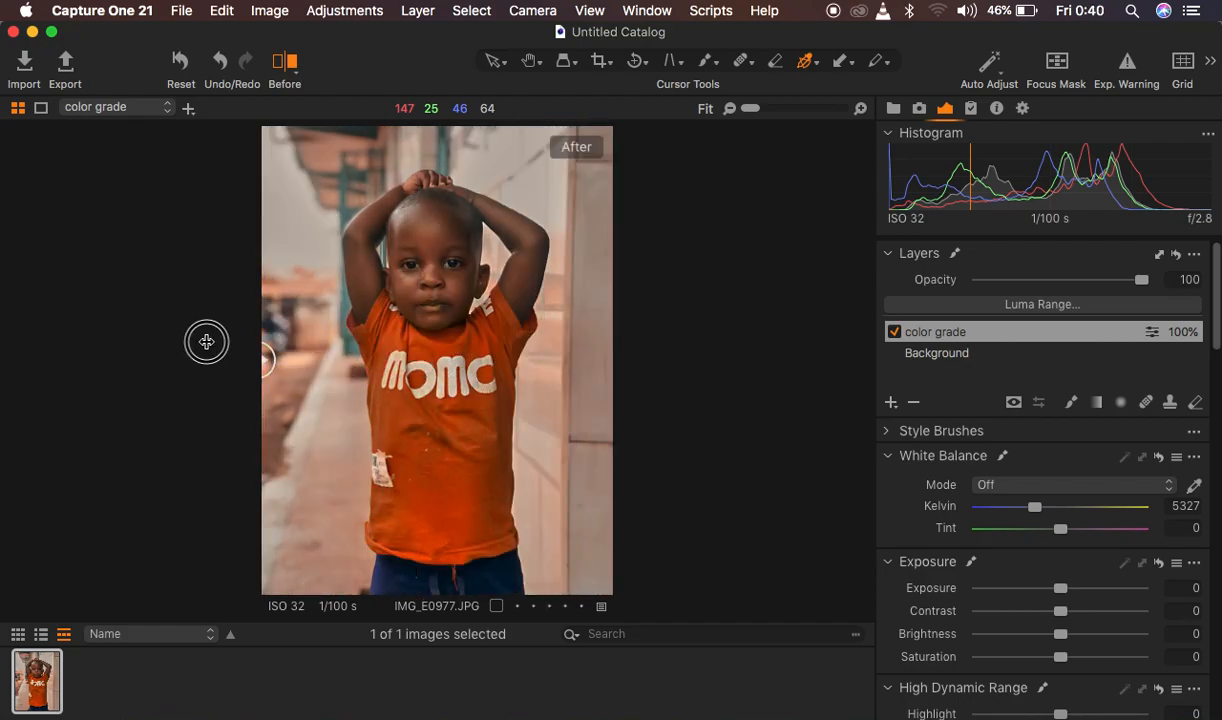
pyautogui.click(272, 70)
# Sharpen the portrait on the color grade layer with an Amount of 132.
pyautogui.scroll(-15, 1064, 524)
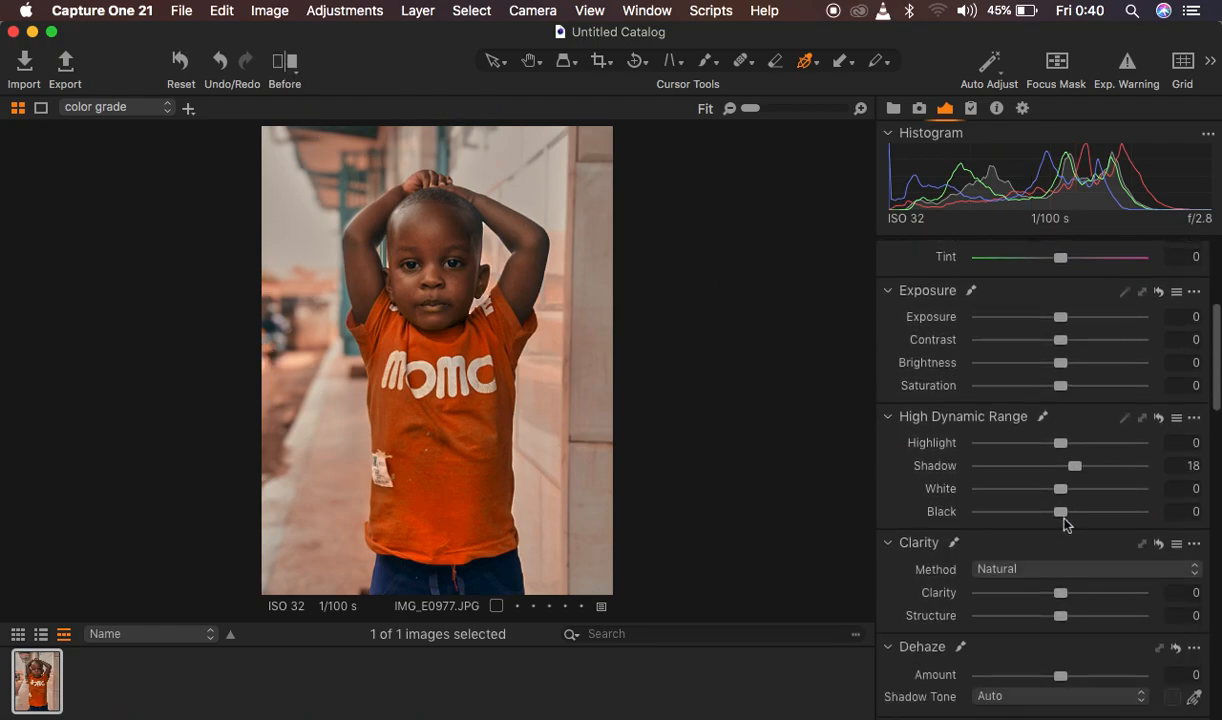
pyautogui.scroll(-8, 1064, 524)
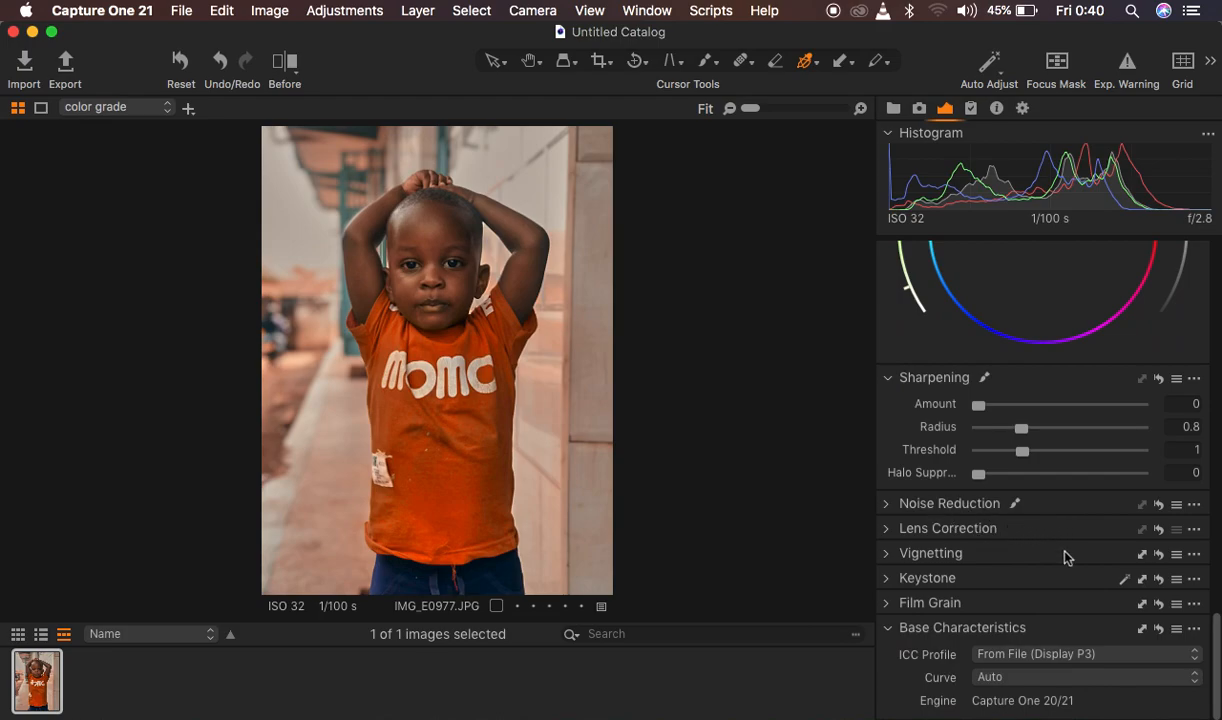
pyautogui.moveTo(979, 404); pyautogui.dragTo(999, 405)
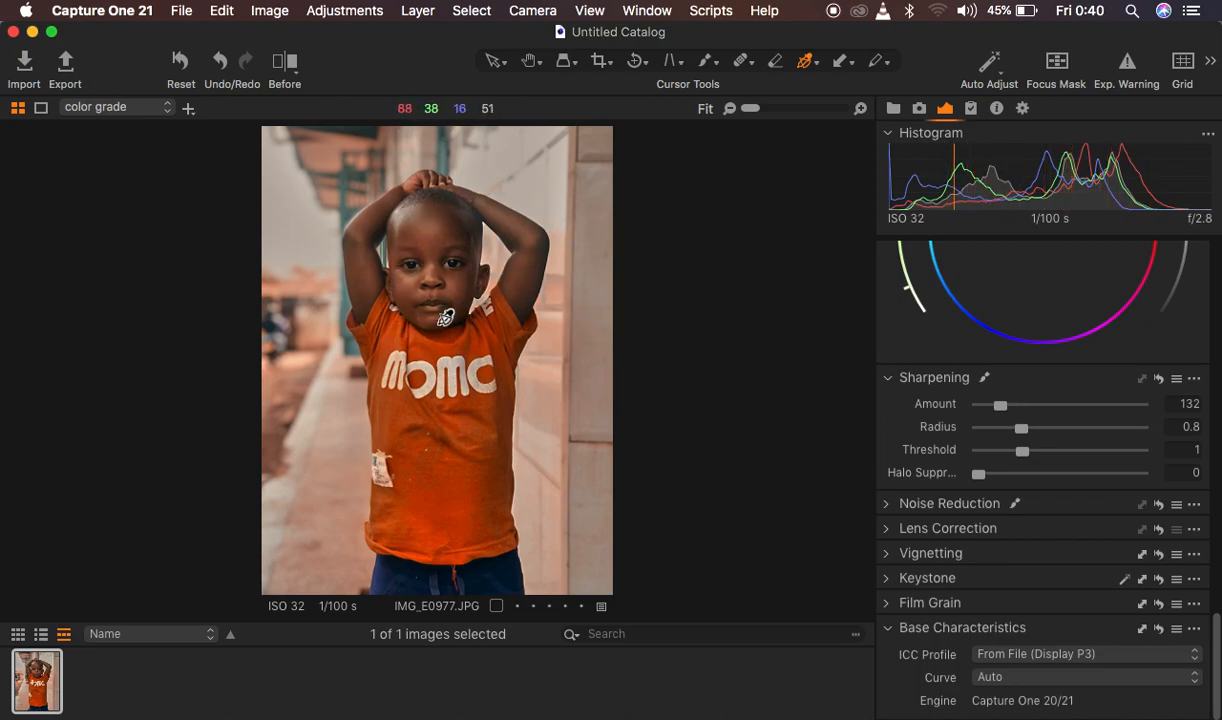
# Examine the sharpening on the boy's face up close, and return to the full image.
pyautogui.press('super+equal')
pyautogui.press('super+equal')
pyautogui.press('super+equal')
pyautogui.press('super+equal')
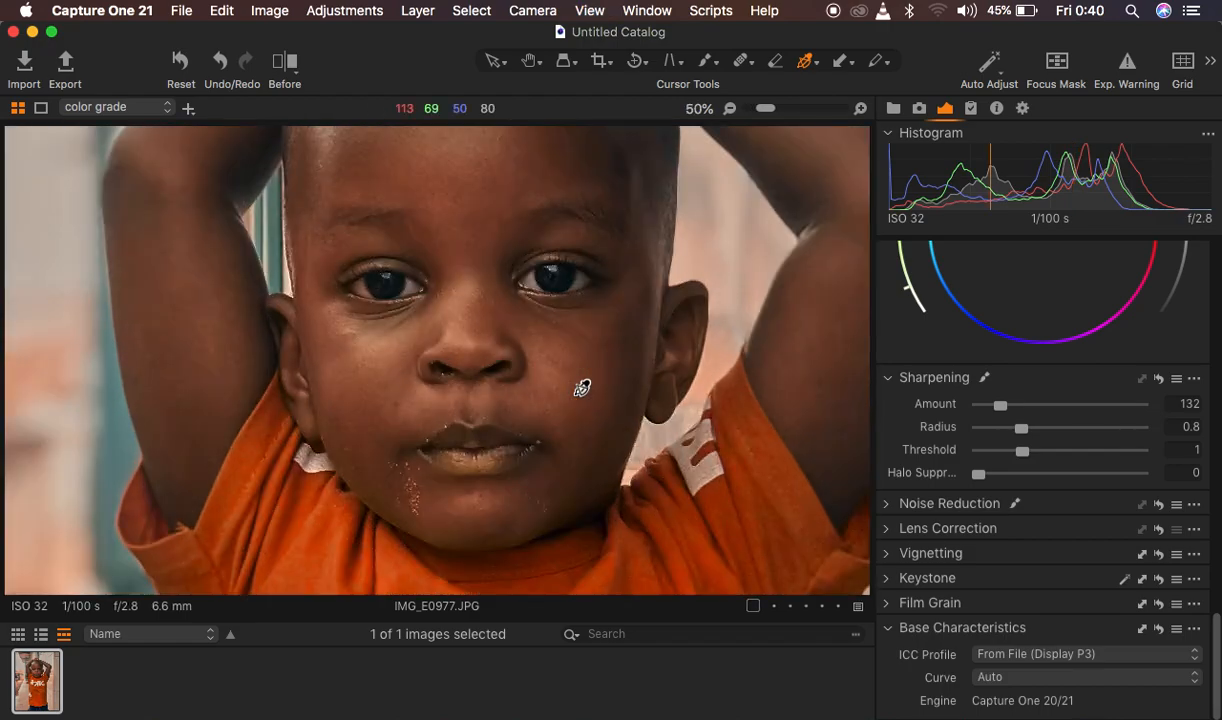
pyautogui.press('super+minus')
pyautogui.press('super+minus')
pyautogui.press('super+minus')
pyautogui.press('super+minus')
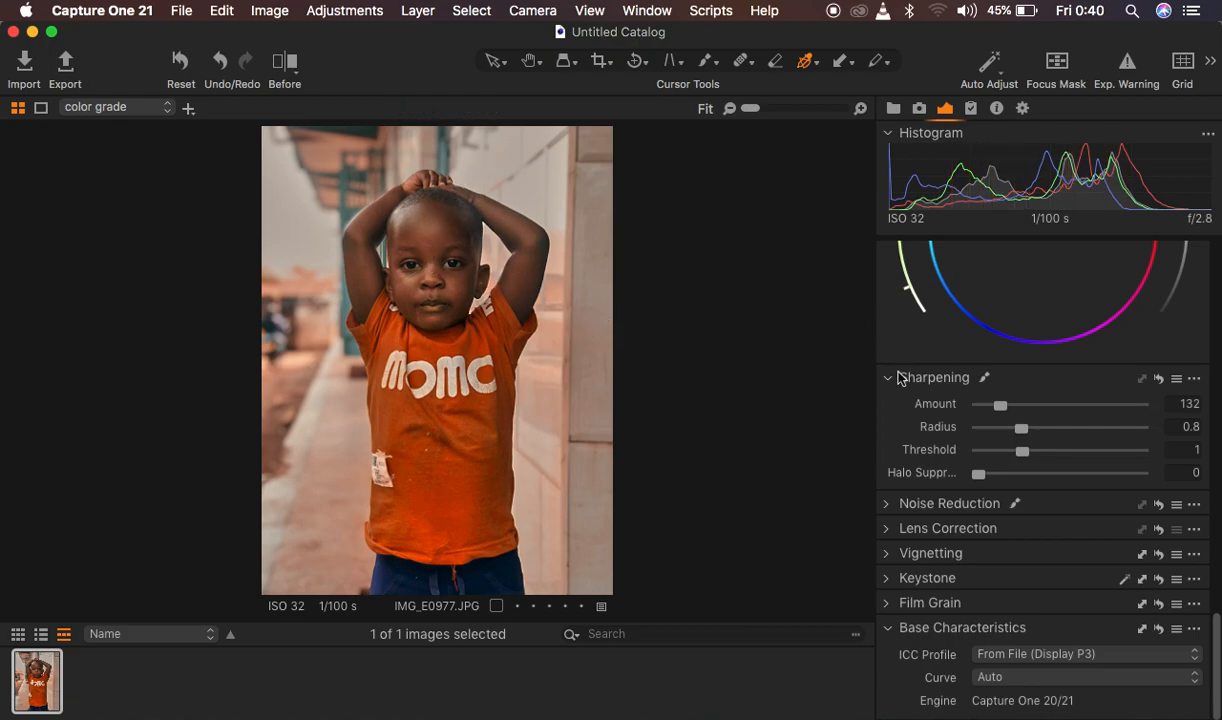
# Lift the color grade layer's shadows by setting the High Dynamic Range Shadow value to 26.
pyautogui.scroll(10, 1039, 409)
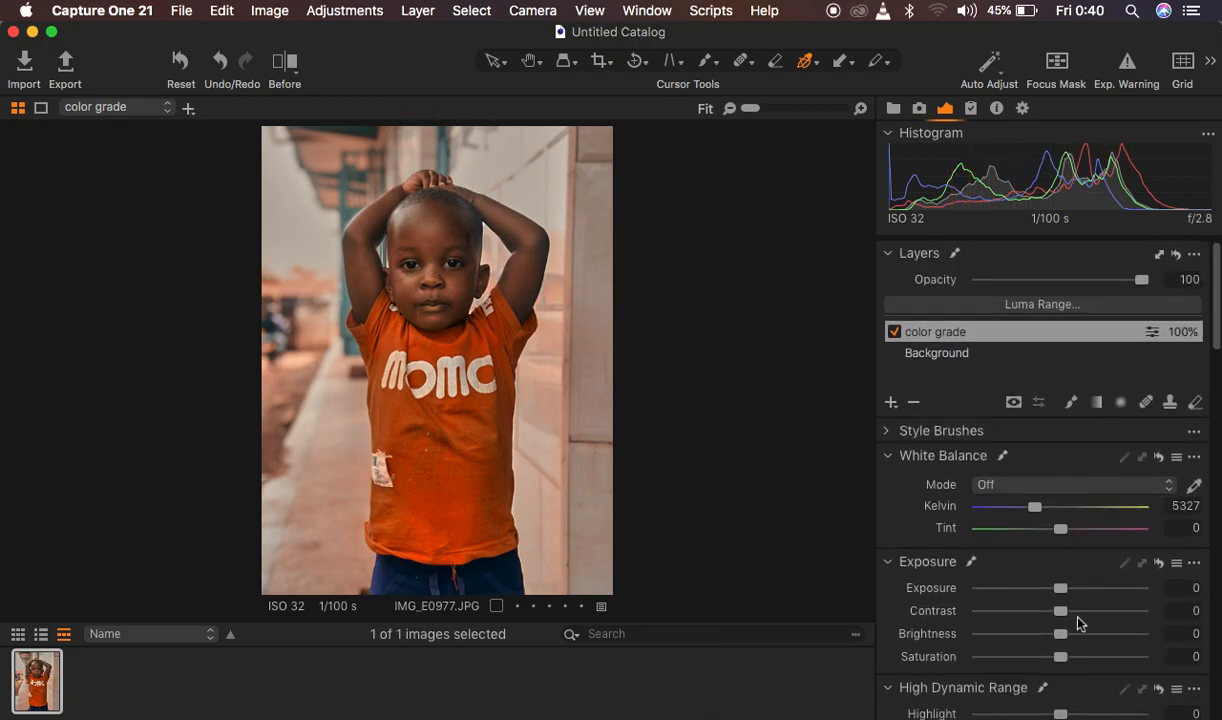
pyautogui.scroll(-5, 1090, 628)
pyautogui.moveTo(1061, 590); pyautogui.dragTo(1083, 596)
pyautogui.moveTo(1083, 594); pyautogui.dragTo(1080, 589)
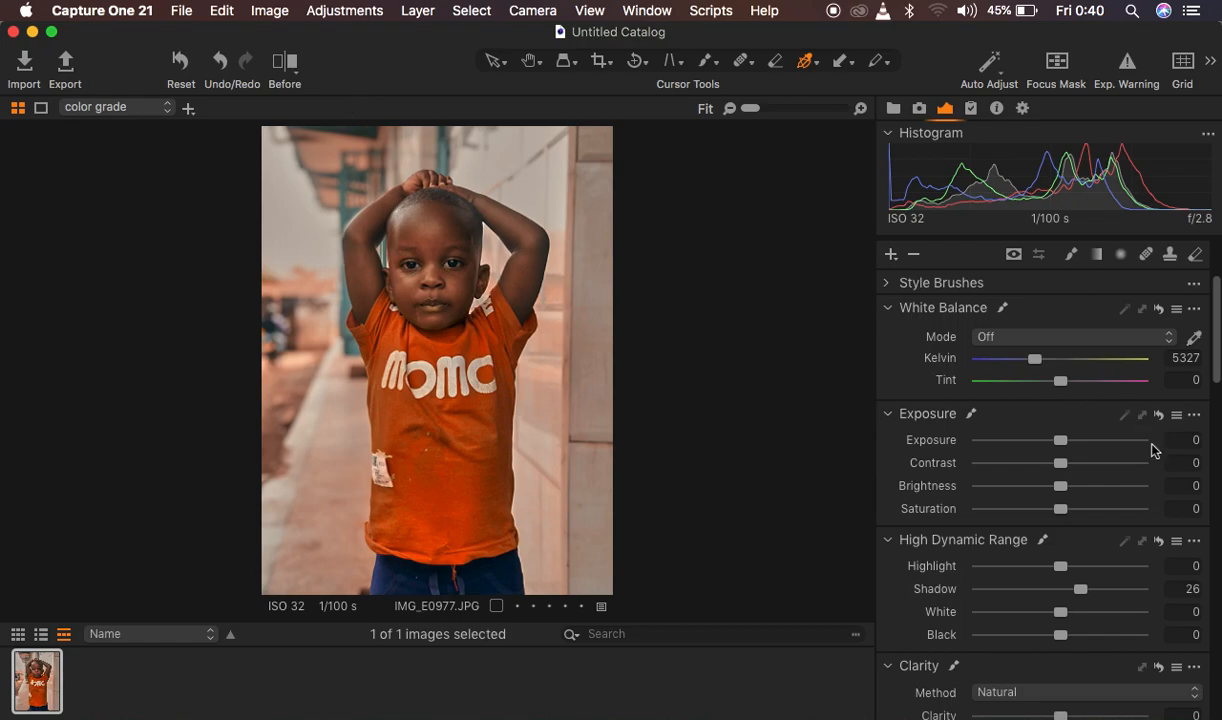
# Try varying the color grade layer's opacity and erasing part of its mask over the orange shirt.
pyautogui.scroll(5, 1155, 451)
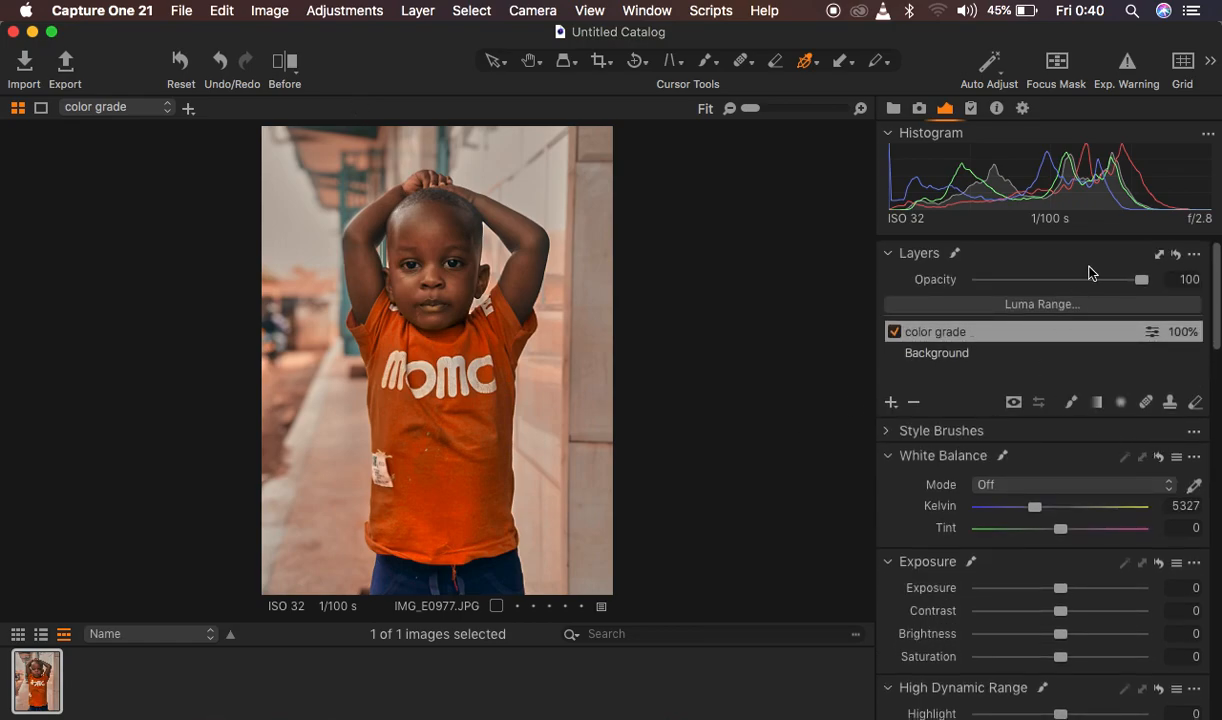
pyautogui.moveTo(1139, 279)
pyautogui.mouseDown()
pyautogui.moveTo(1058, 278)
pyautogui.moveTo(1160, 276)
pyautogui.mouseUp()
pyautogui.click(1195, 404)
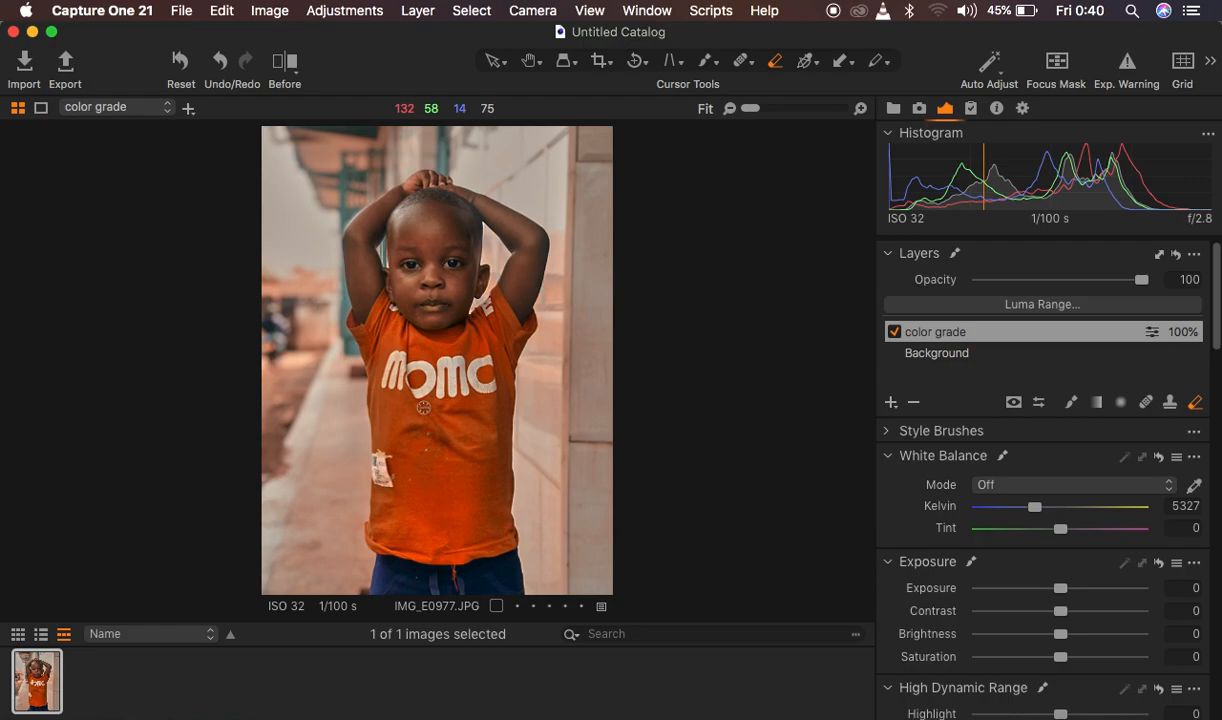
pyautogui.moveTo(406, 401)
pyautogui.mouseDown()
pyautogui.moveTo(418, 446)
pyautogui.moveTo(415, 410)
pyautogui.moveTo(443, 460)
pyautogui.moveTo(449, 429)
pyautogui.moveTo(422, 449)
pyautogui.moveTo(385, 430)
pyautogui.moveTo(429, 408)
pyautogui.moveTo(420, 388)
pyautogui.moveTo(423, 420)
pyautogui.moveTo(461, 410)
pyautogui.moveTo(440, 455)
pyautogui.mouseUp()
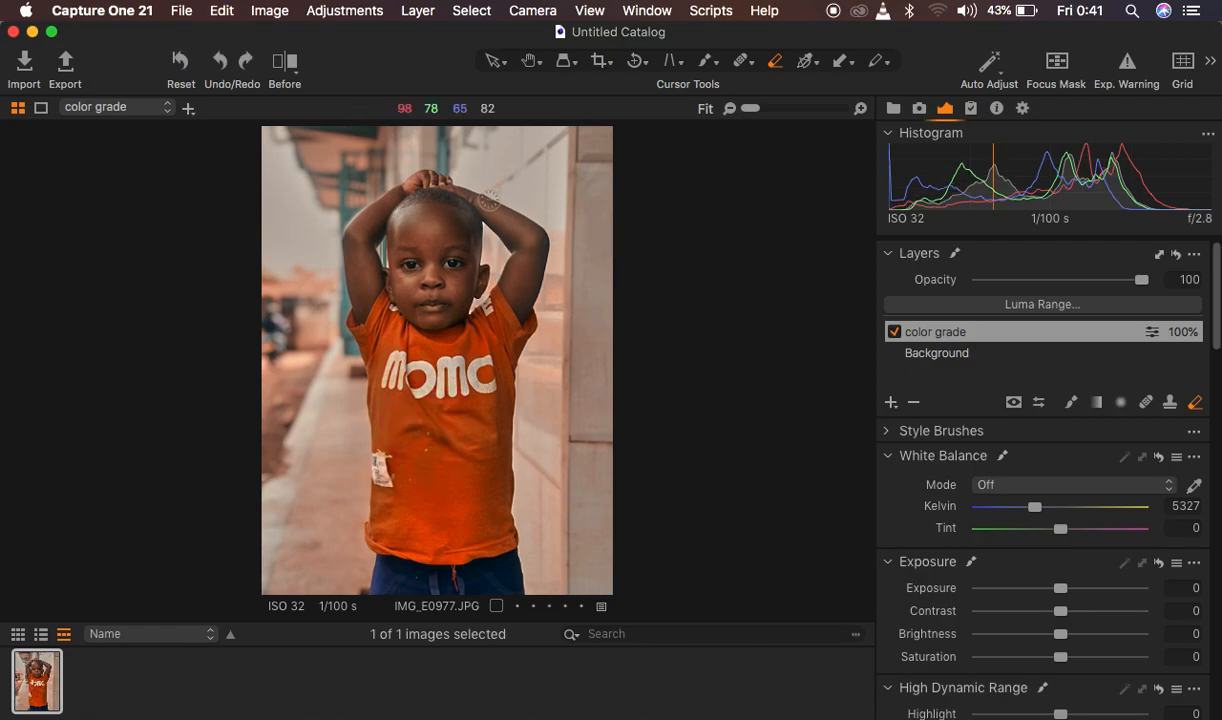
# View the photo's options for editing it with another program such as Adobe Photoshop 2020, leaving them unused.
pyautogui.click(492, 61)
pyautogui.rightClick(497, 282)
pyautogui.moveTo(583, 244)
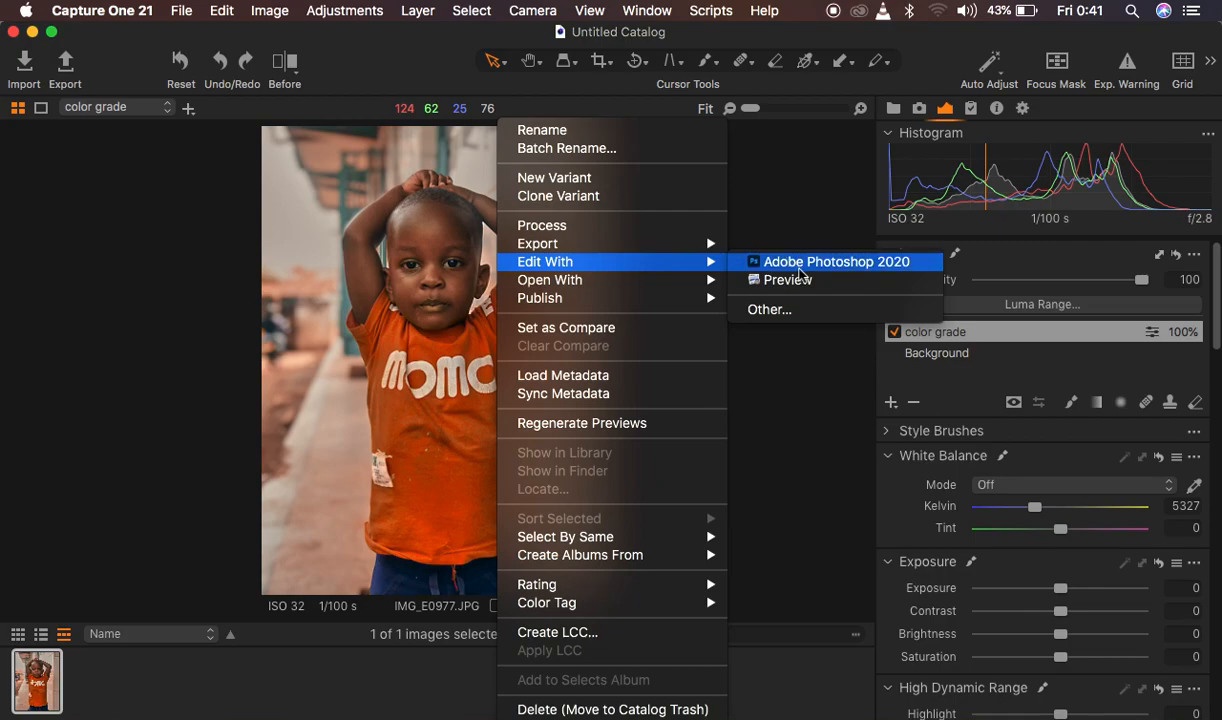
pyautogui.click(794, 196)
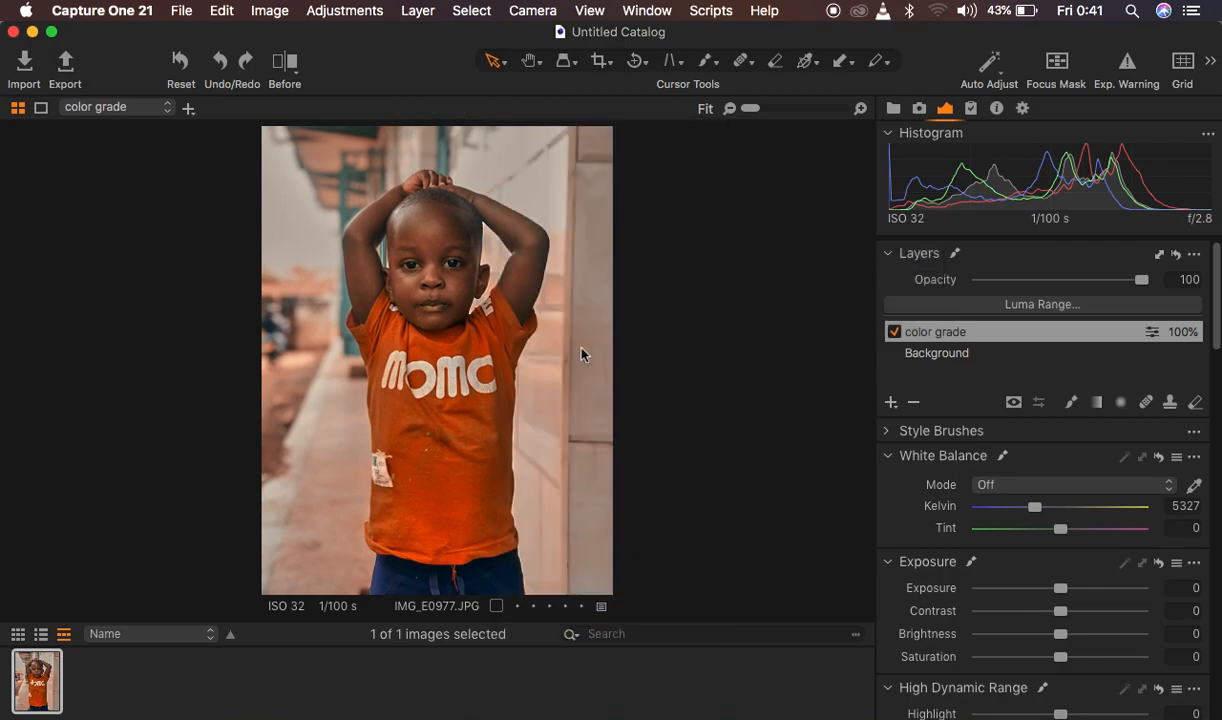